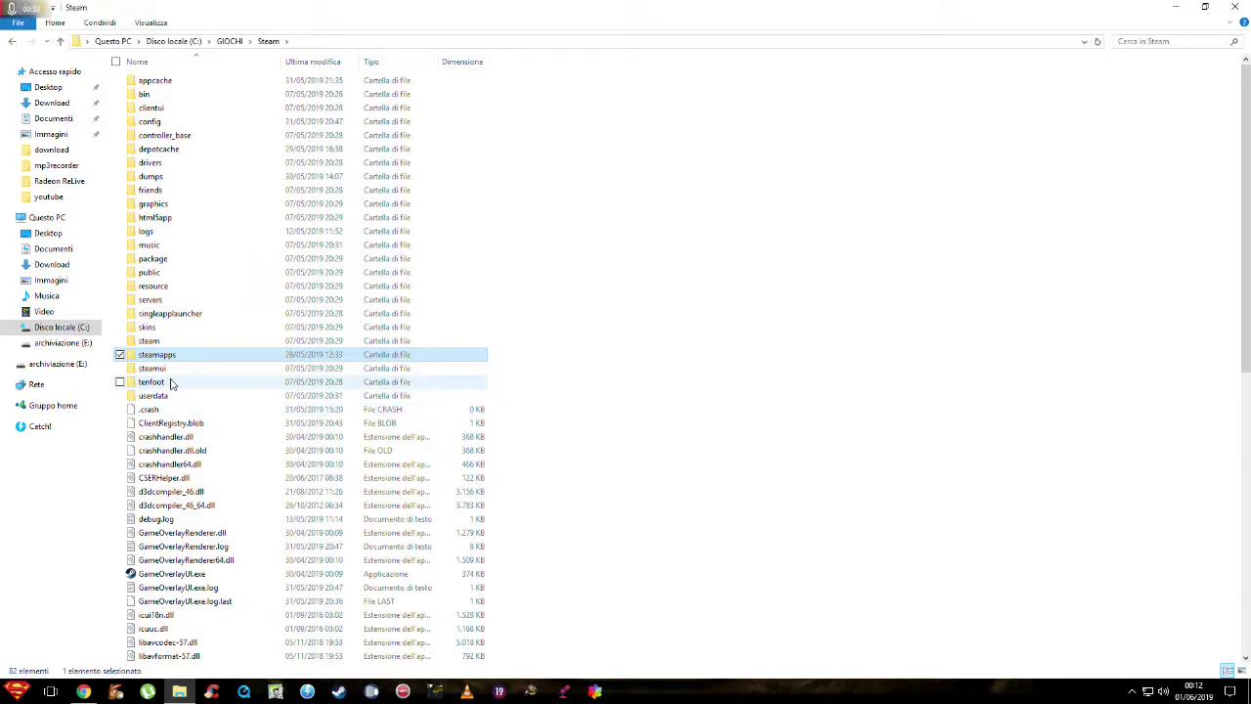
- Open the Football Manager 2019 Editor folder inside steamapps\common and launch editor.exe
{"action": "double_click", "coordinate": [166, 359]}
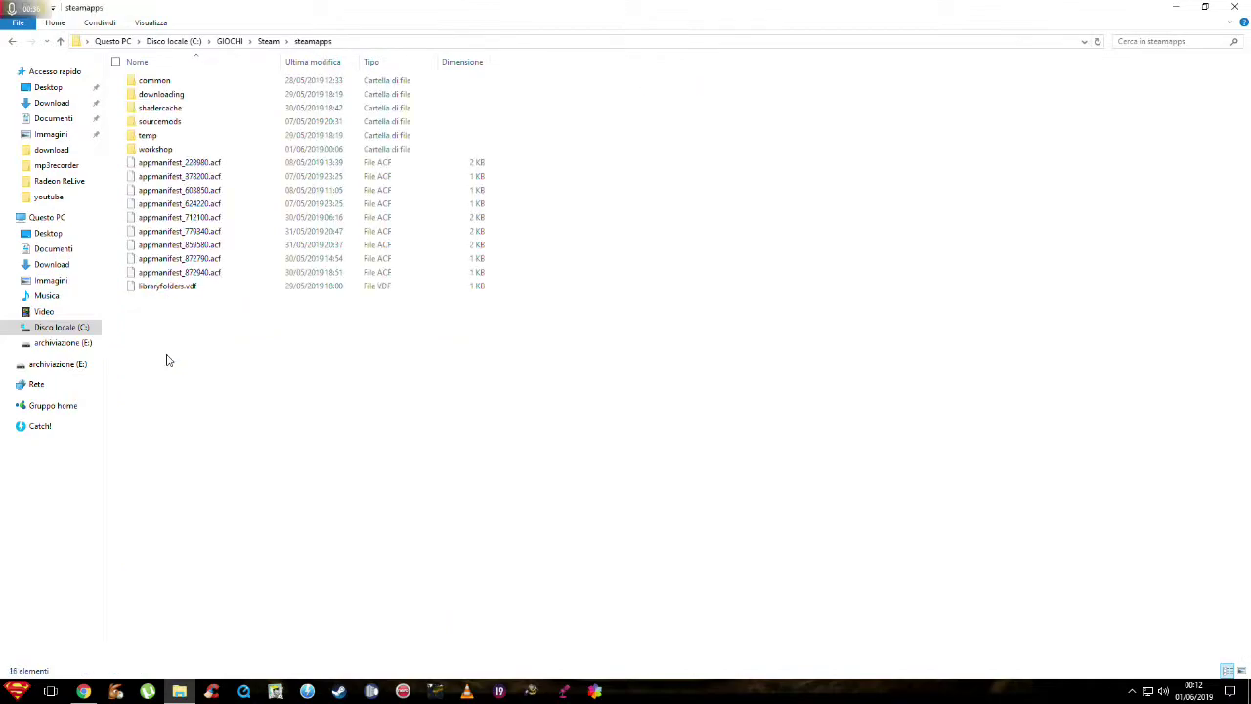
{"action": "double_click", "coordinate": [167, 83]}
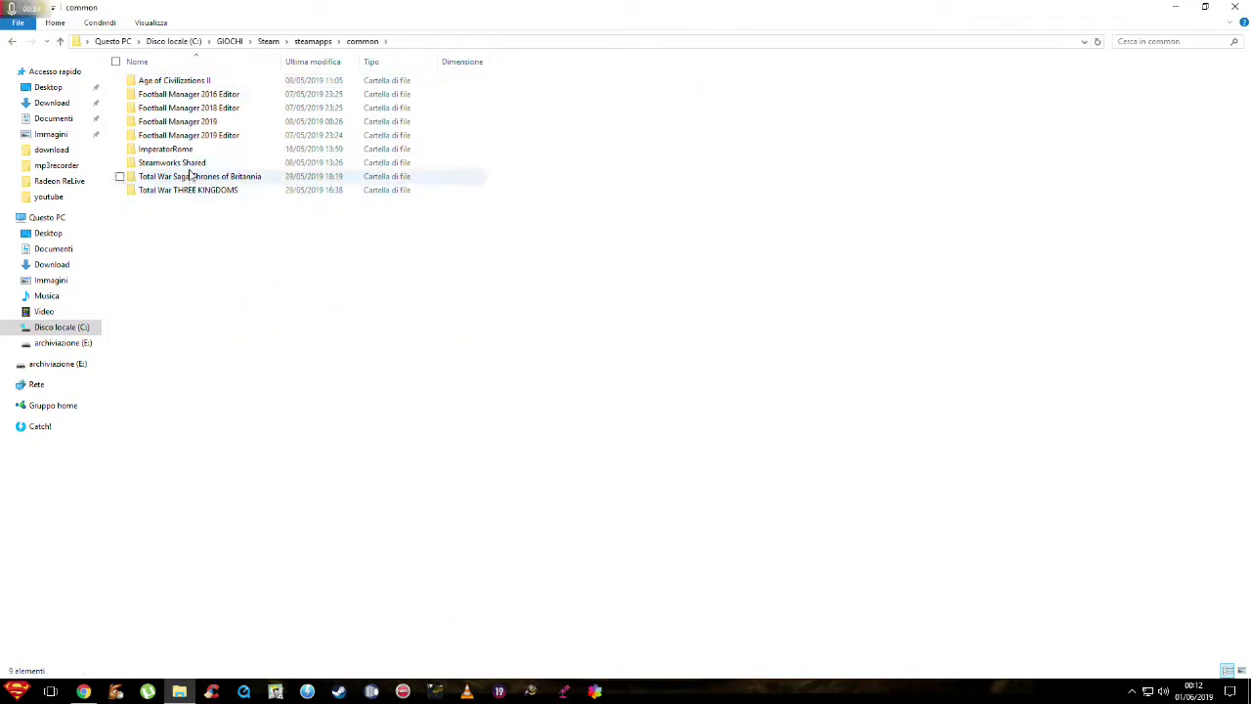
{"action": "double_click", "coordinate": [171, 135]}
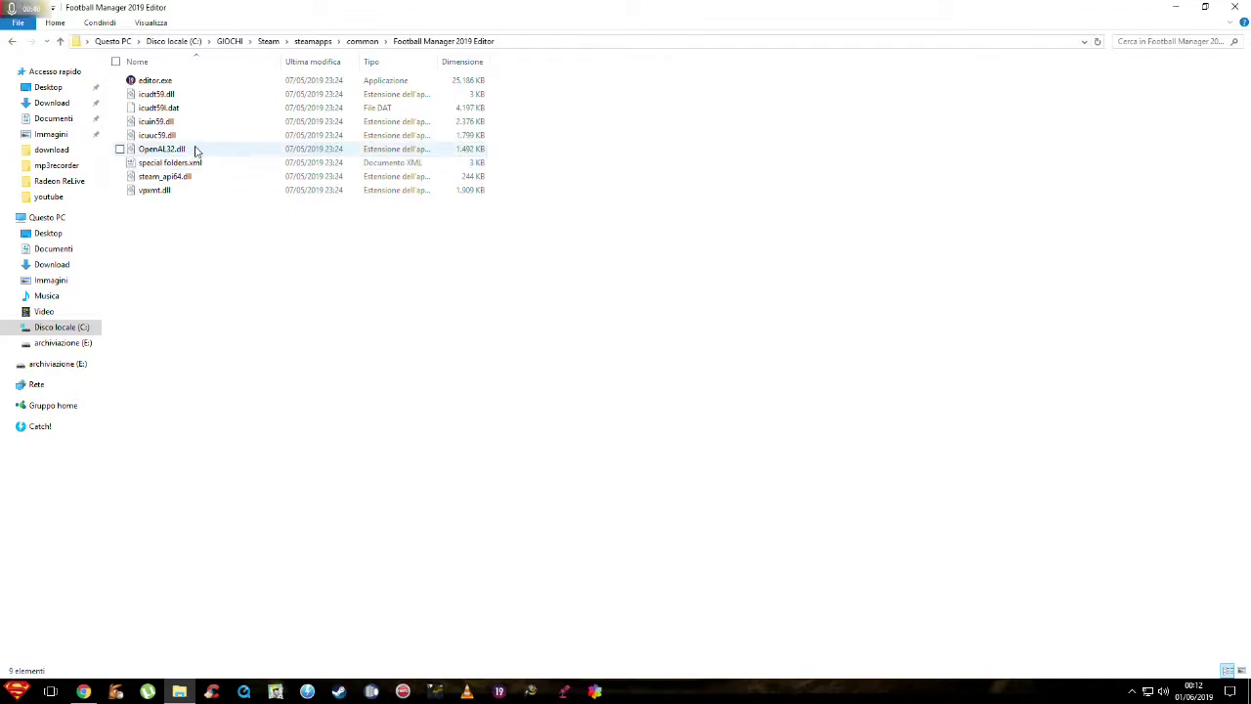
{"action": "double_click", "coordinate": [154, 82]}
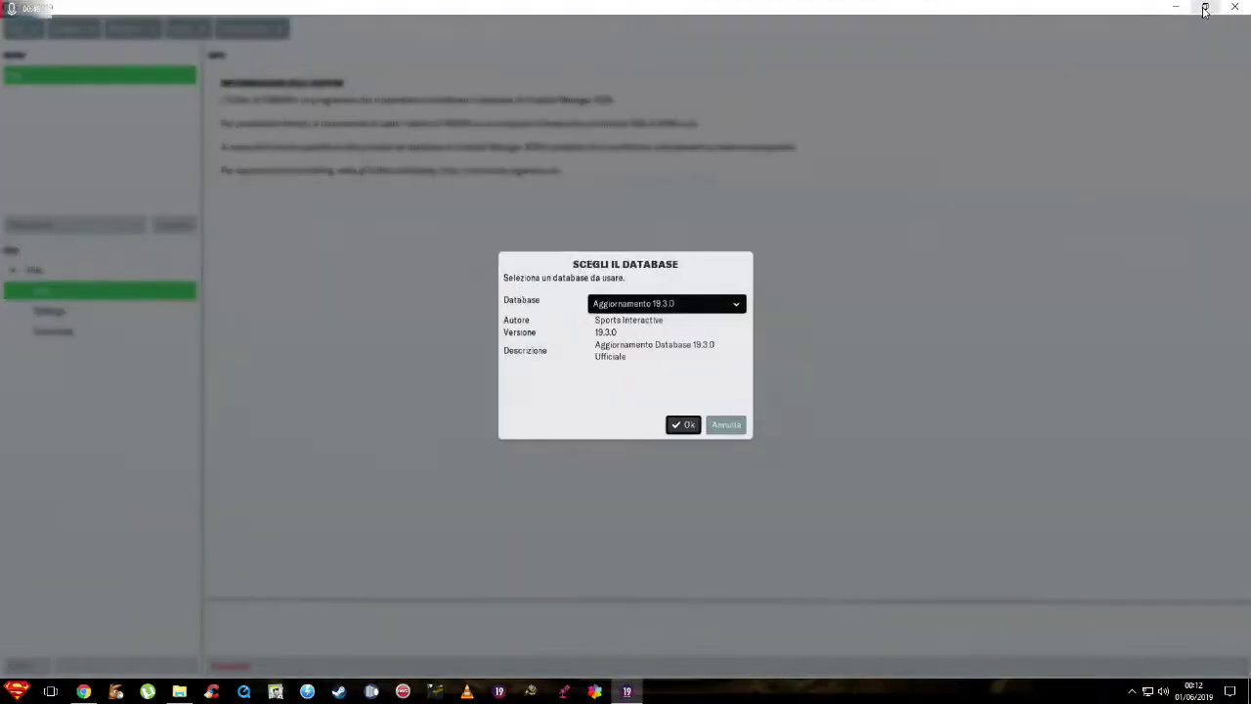
- Choose and load a database in the editor, and restore its window down over the file explorer
{"action": "left_click", "coordinate": [695, 304]}
{"action": "left_click", "coordinate": [695, 338]}
{"action": "left_click", "coordinate": [684, 425]}
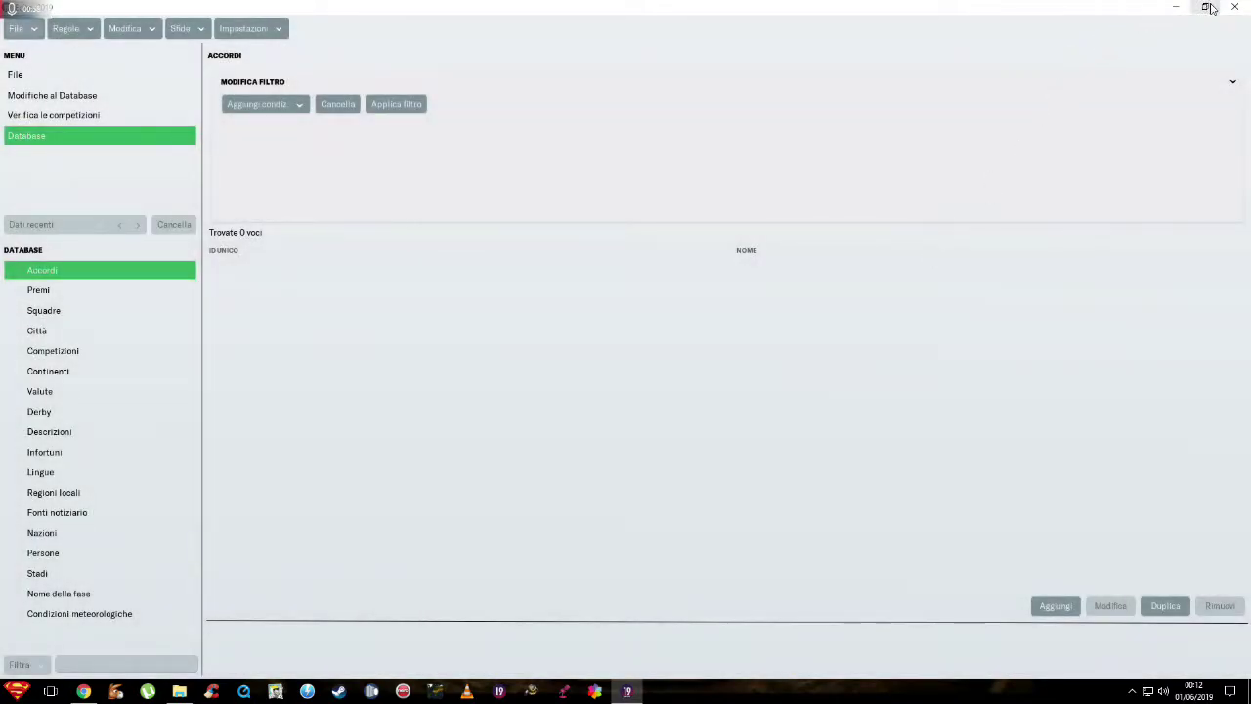
{"action": "left_click", "coordinate": [1206, 6]}
{"action": "left_click_drag", "start_coordinate": [584, 104], "coordinate": [428, 68]}
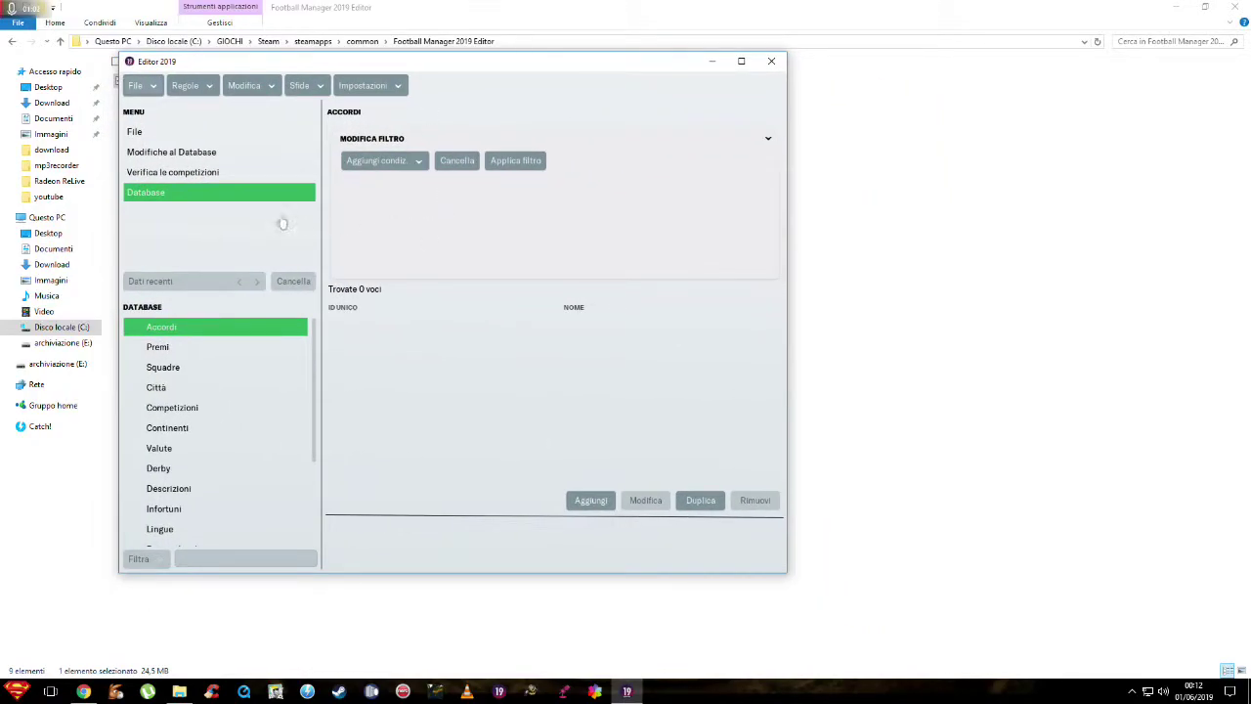
- Filter the teams database by name containing "teramo" and open the Teramo club record
{"action": "left_click", "coordinate": [190, 368]}
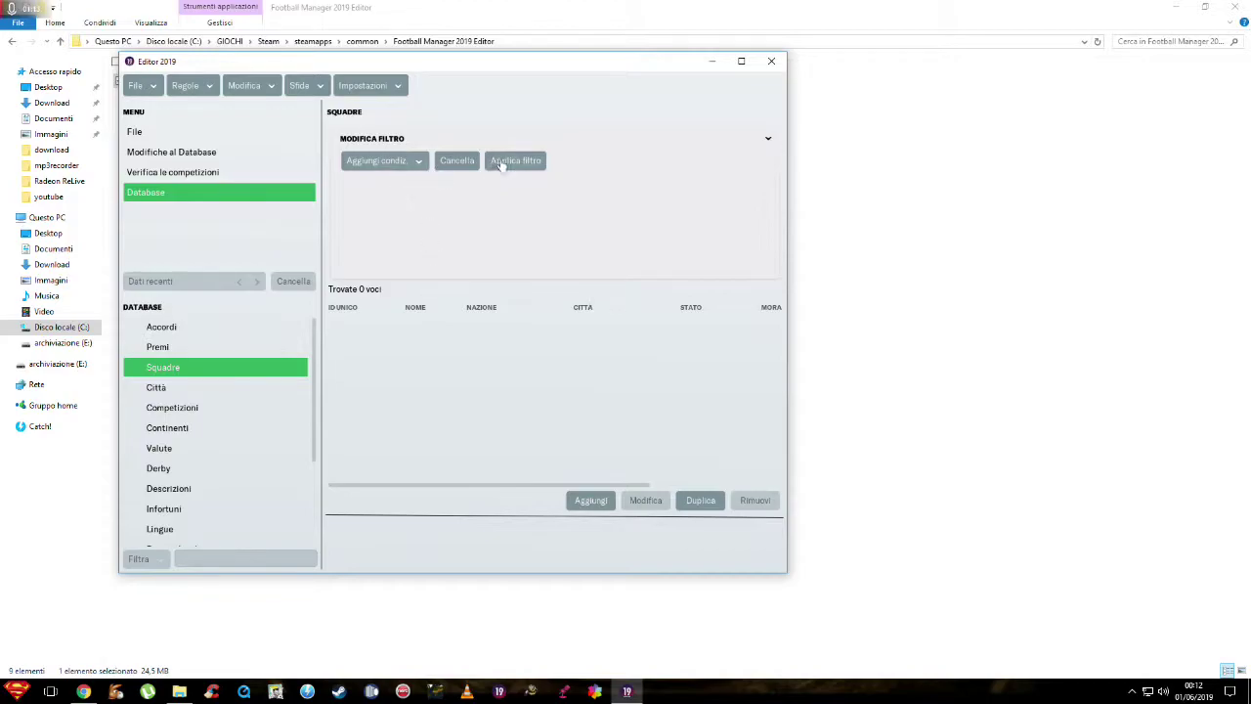
{"action": "left_click", "coordinate": [392, 165]}
{"action": "left_click", "coordinate": [362, 198]}
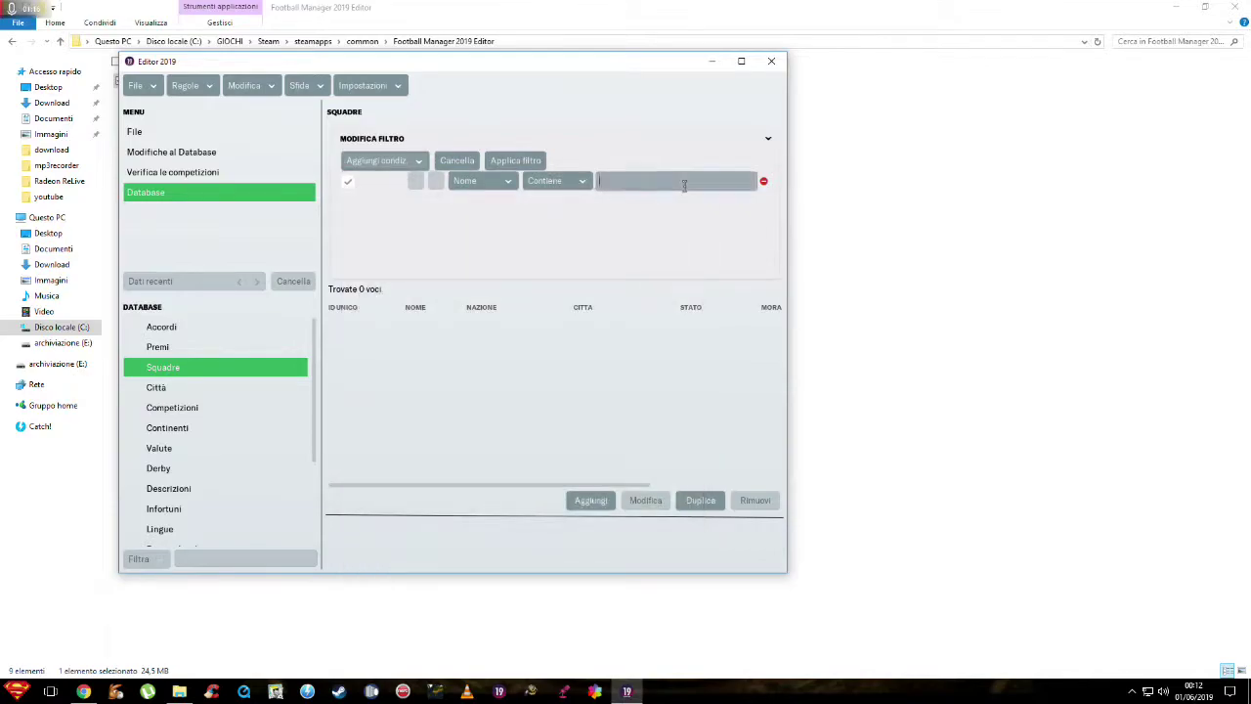
{"action": "type", "text": "teramo"}
{"action": "key", "text": "Return"}
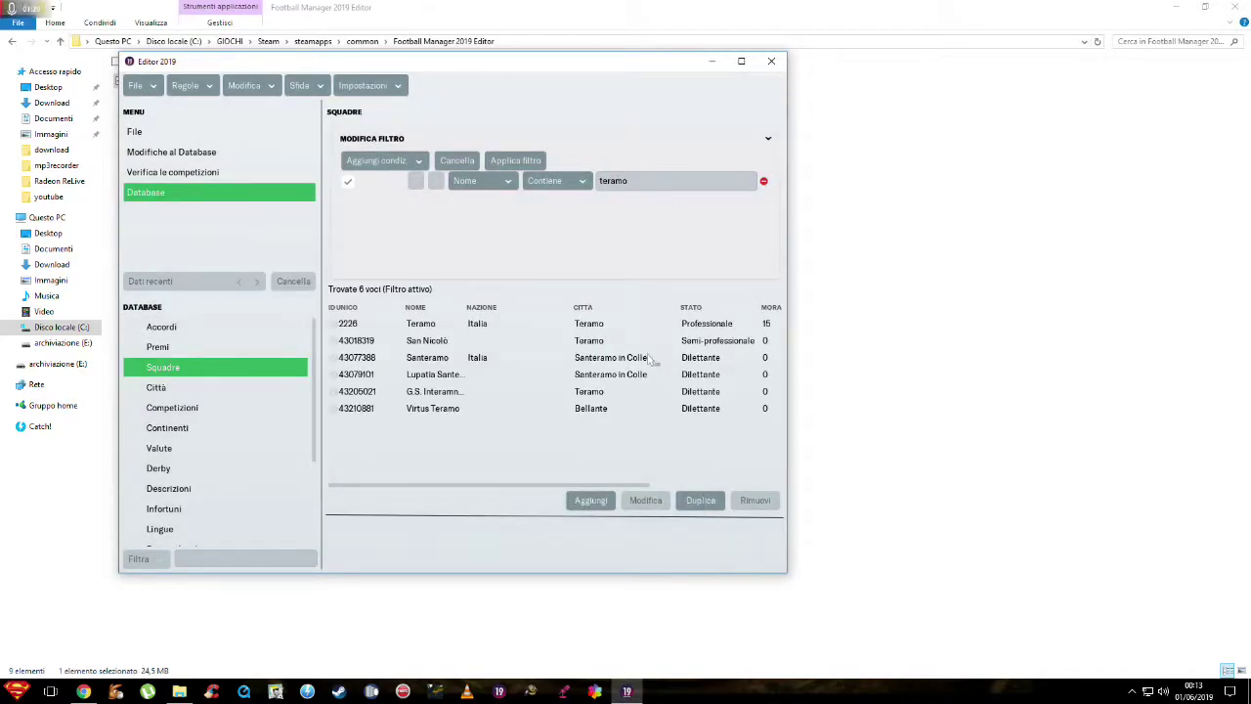
{"action": "left_click", "coordinate": [430, 327]}
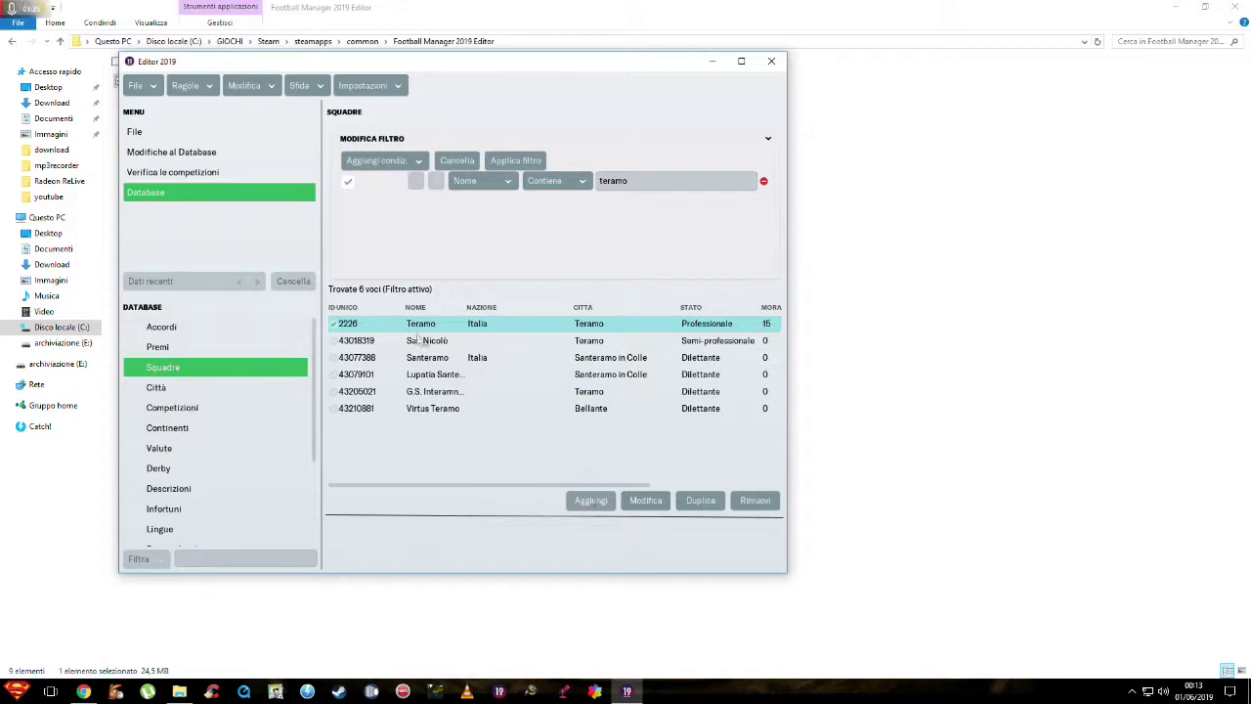
{"action": "double_click", "coordinate": [420, 324]}
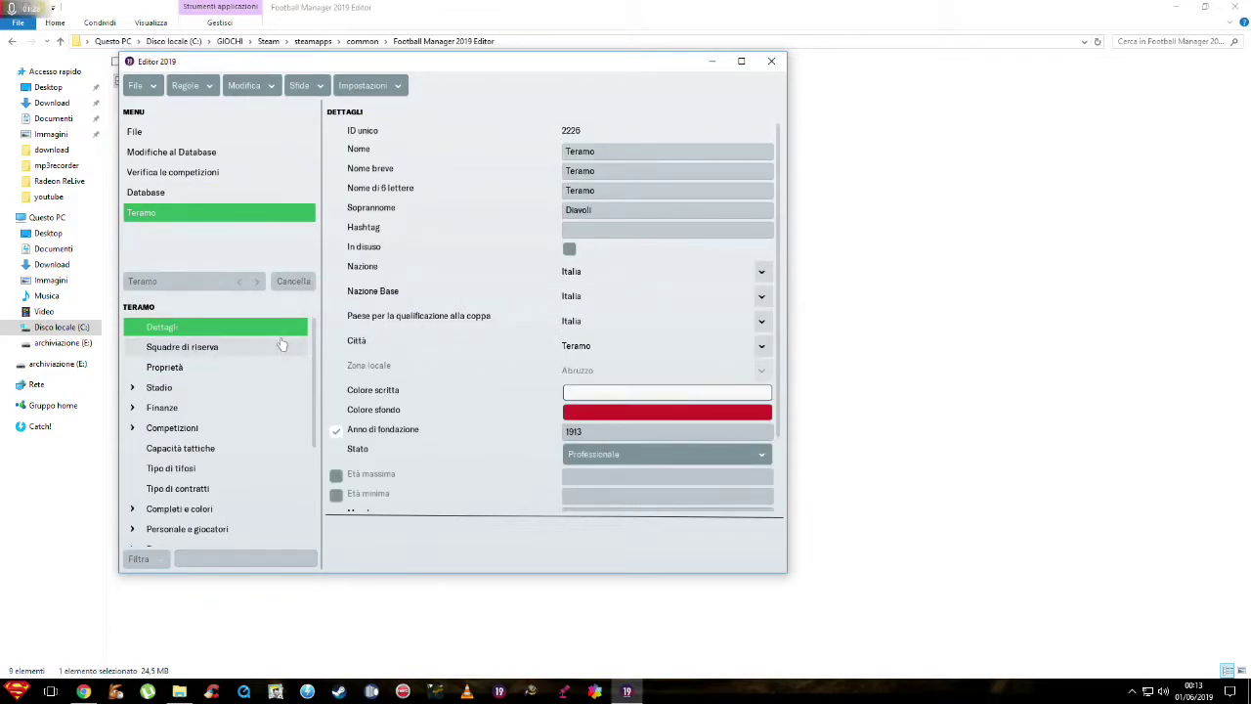
- Change the teams name filter to "chieti" and open the Chieti club record
{"action": "left_click", "coordinate": [168, 196]}
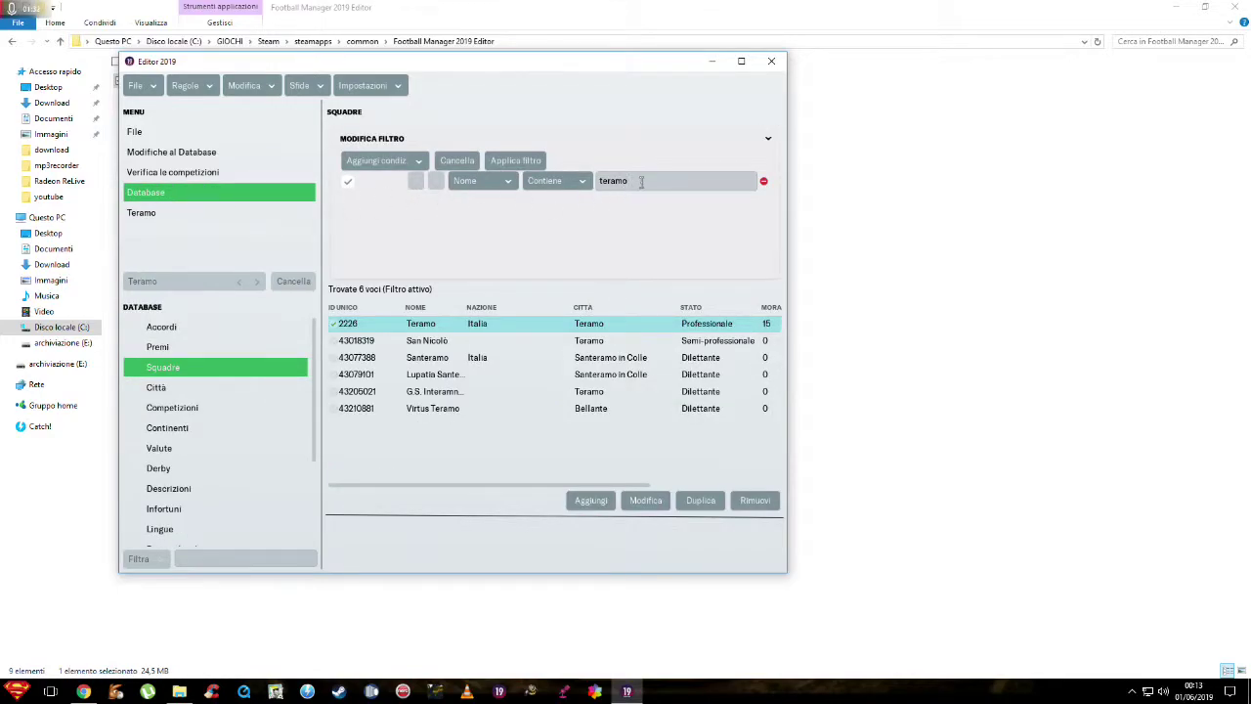
{"action": "left_click_drag", "start_coordinate": [655, 181], "coordinate": [609, 180]}
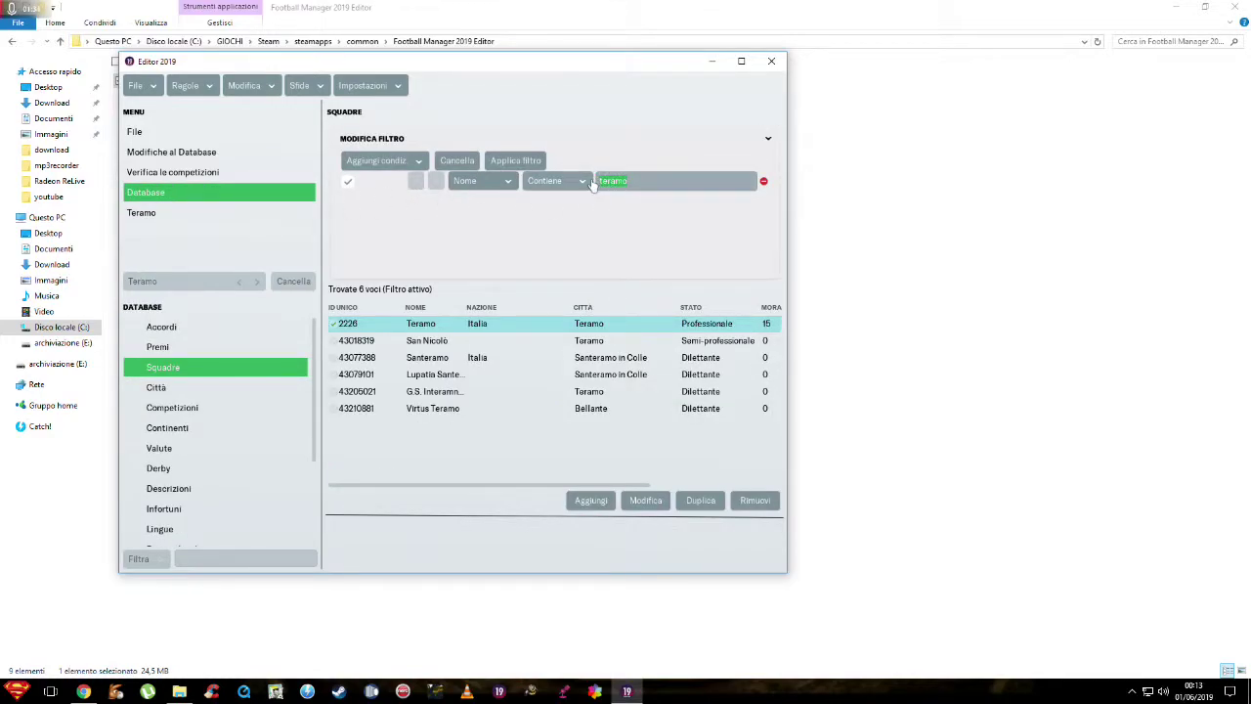
{"action": "type", "text": "chieti"}
{"action": "key", "text": "Return"}
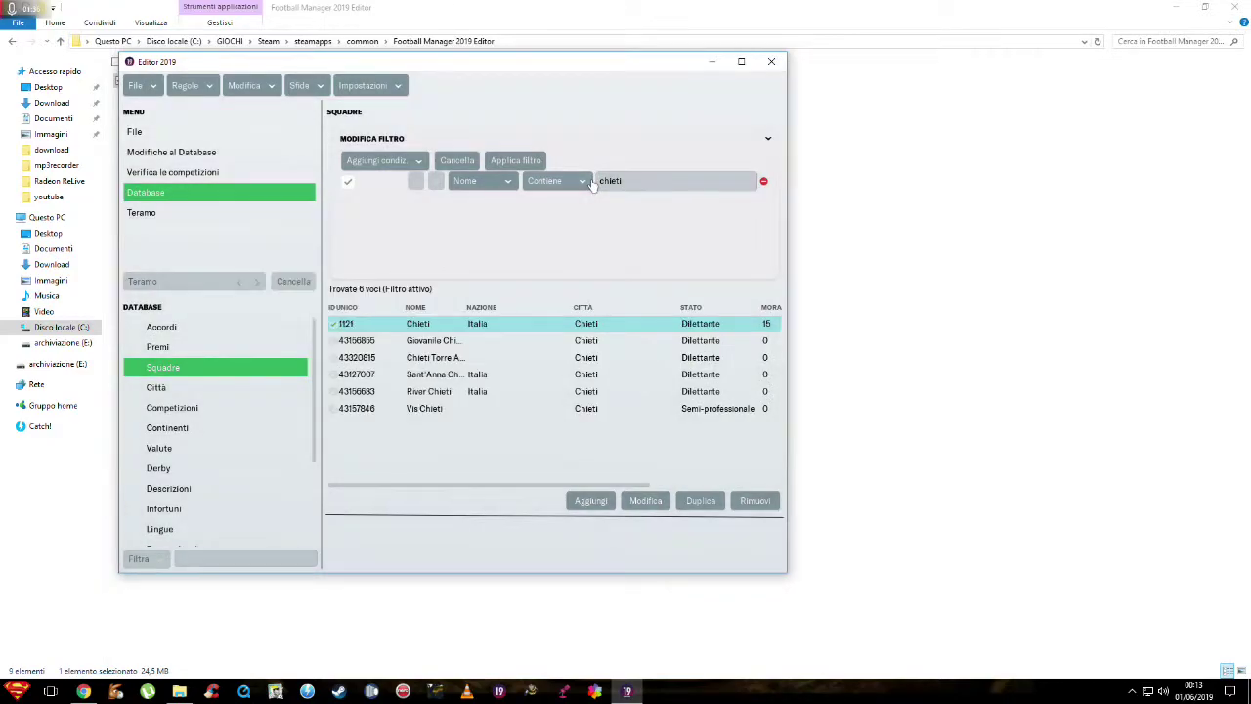
{"action": "double_click", "coordinate": [421, 331]}
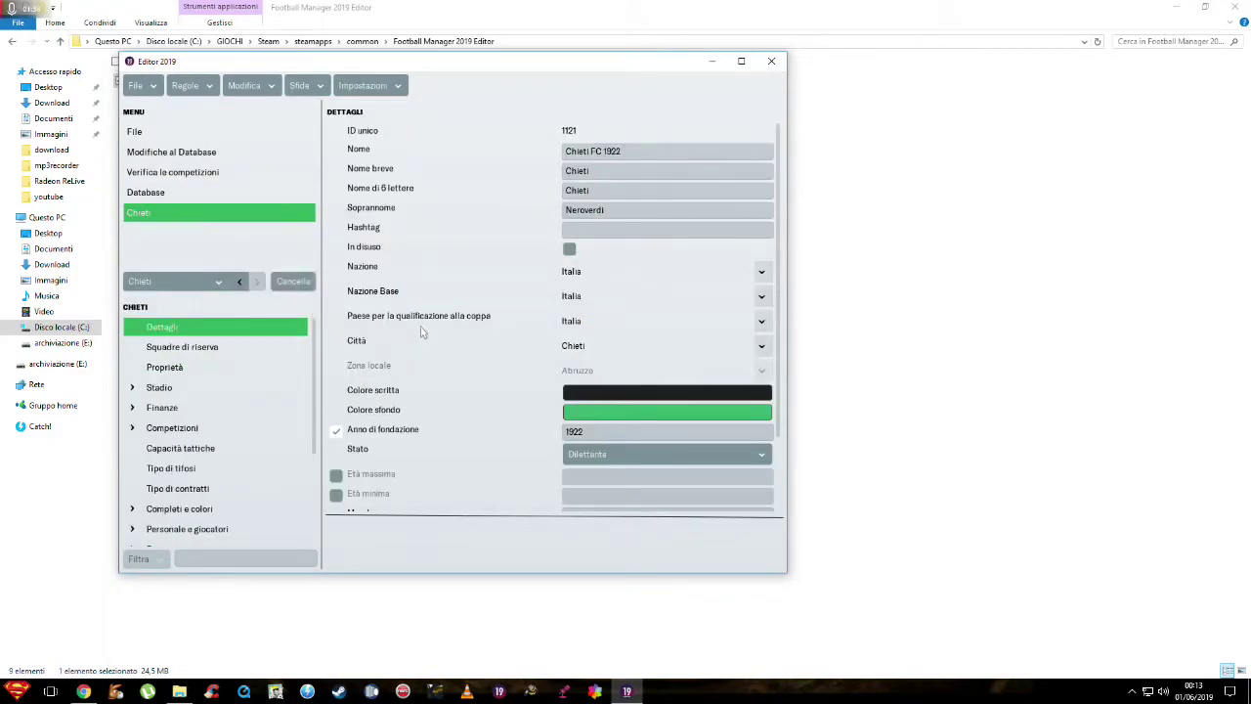
- Compare the general competition settings of Teramo and Chieti, ending on Teramo's settings
{"action": "left_click", "coordinate": [216, 283]}
{"action": "left_click", "coordinate": [216, 282]}
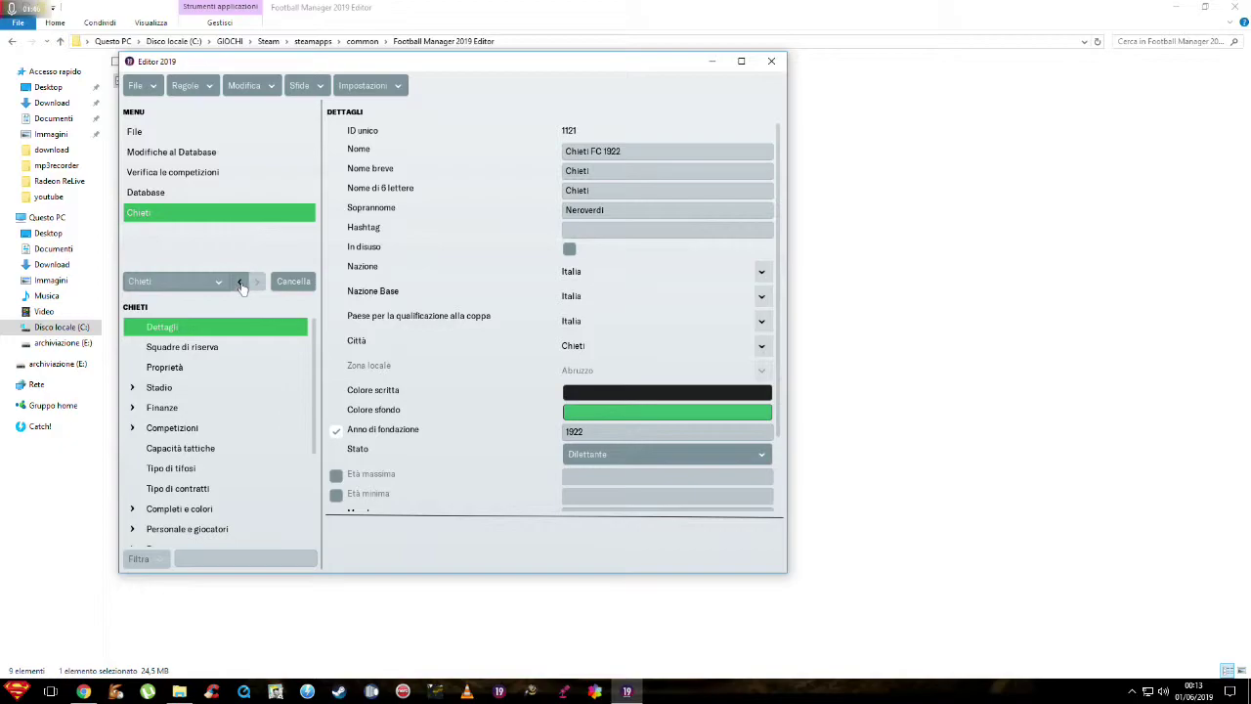
{"action": "left_click", "coordinate": [239, 281]}
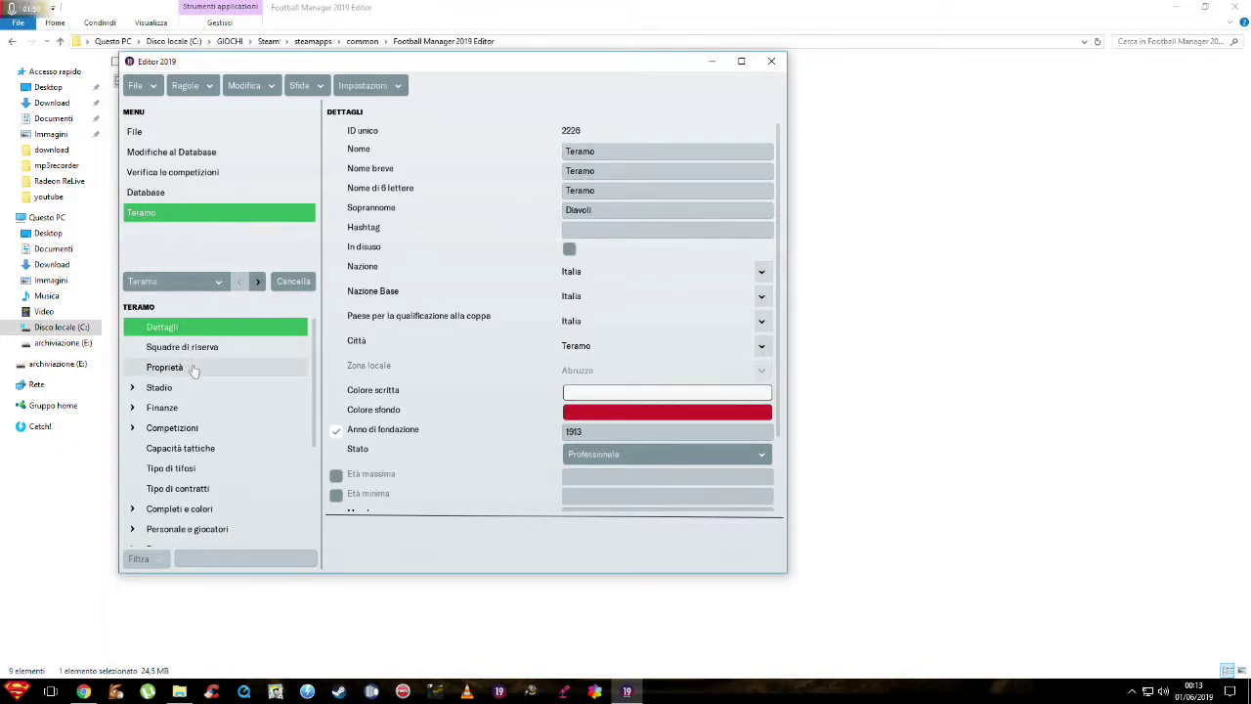
{"action": "left_click", "coordinate": [176, 428]}
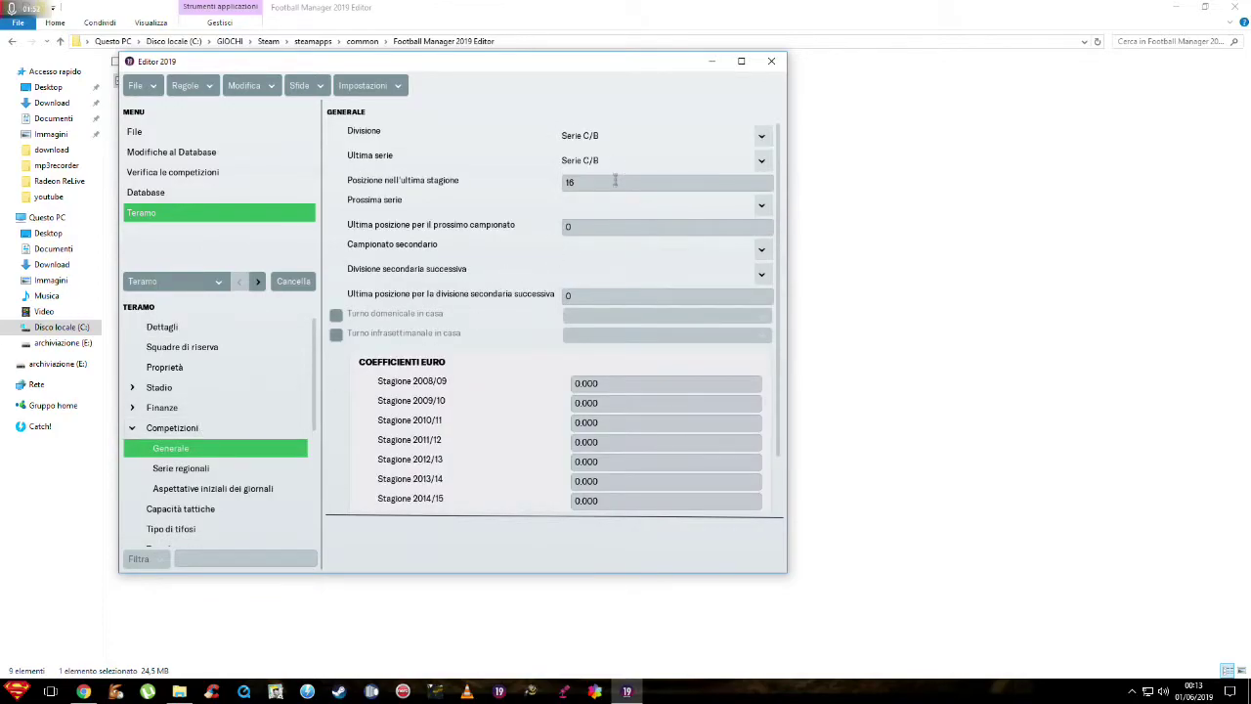
{"action": "left_click", "coordinate": [761, 137]}
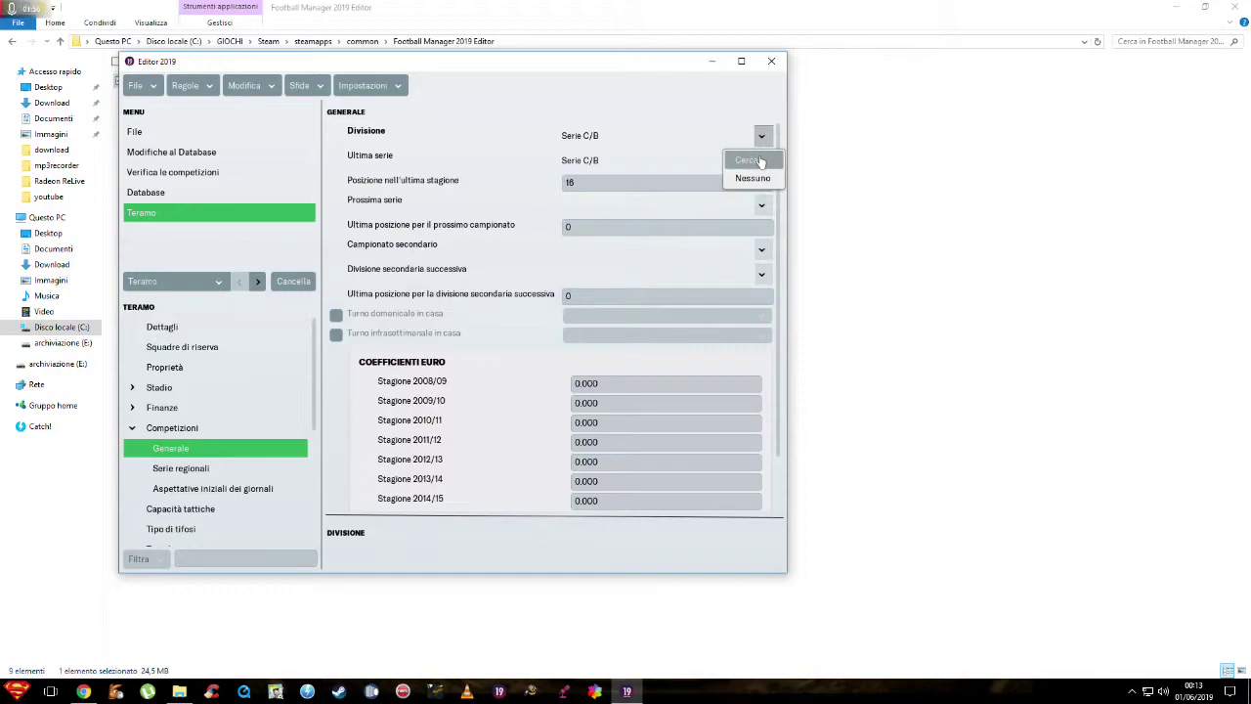
{"action": "left_click", "coordinate": [763, 139]}
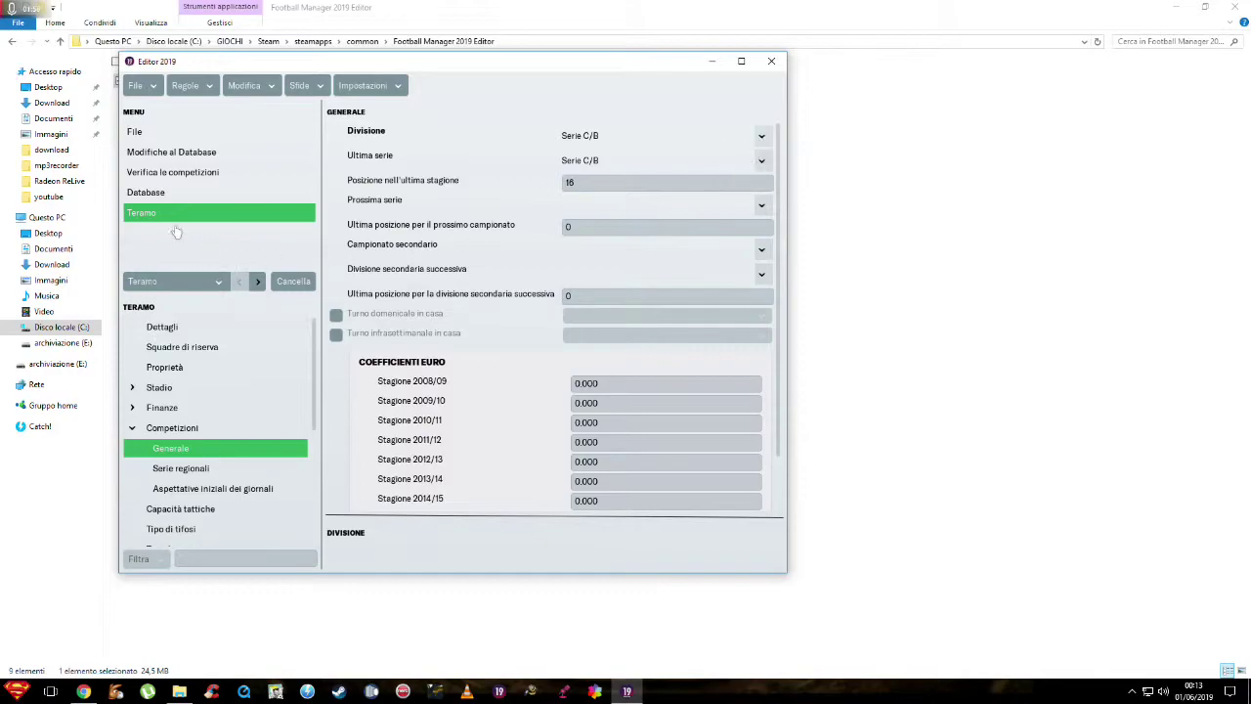
{"action": "left_click", "coordinate": [257, 283]}
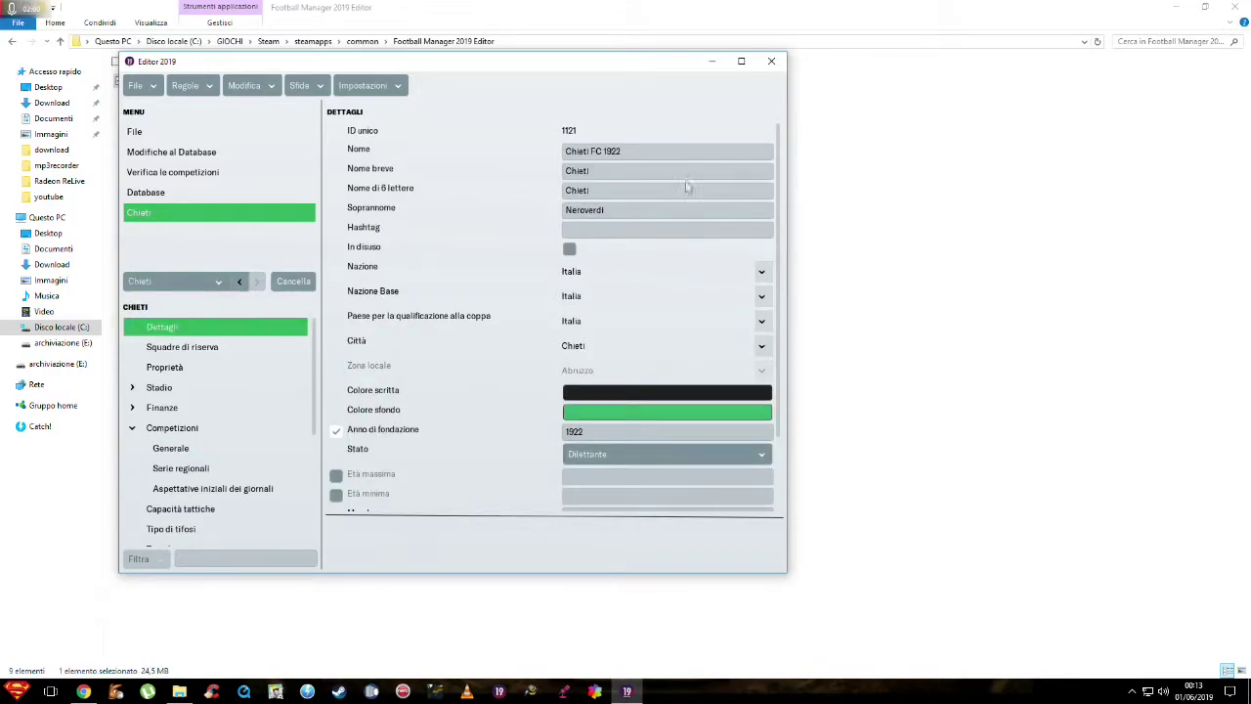
{"action": "left_click", "coordinate": [205, 448]}
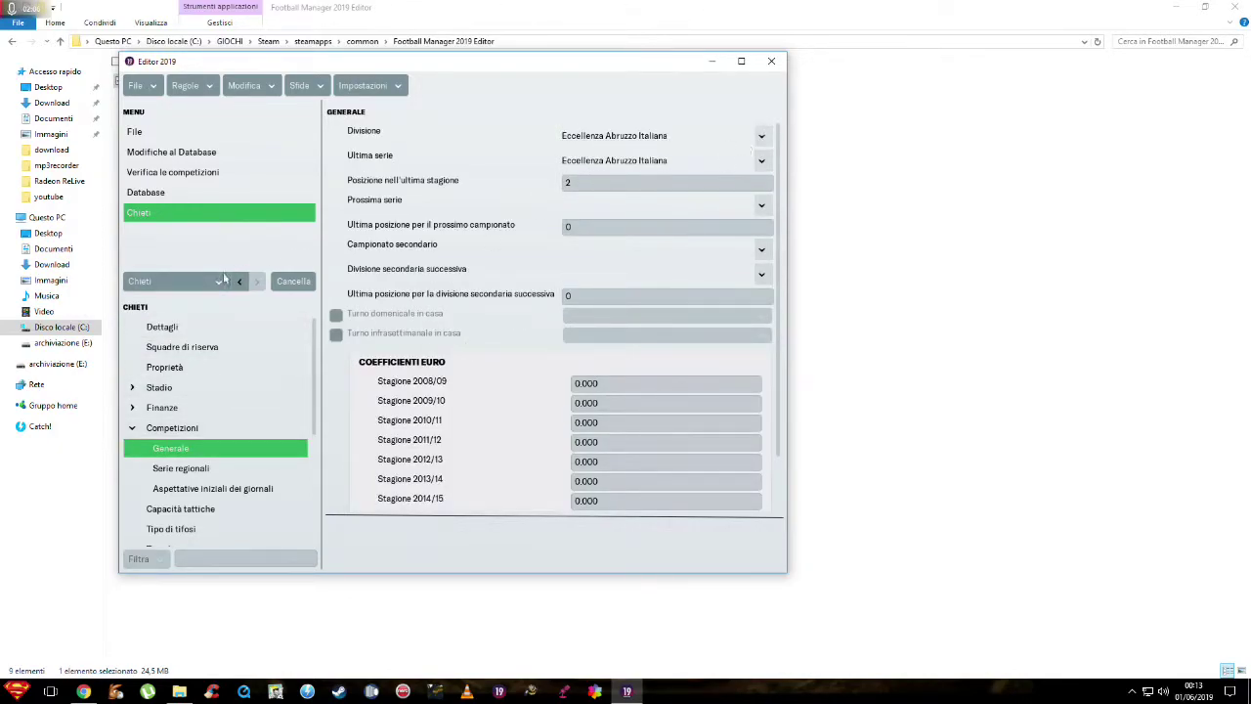
{"action": "left_click", "coordinate": [239, 280]}
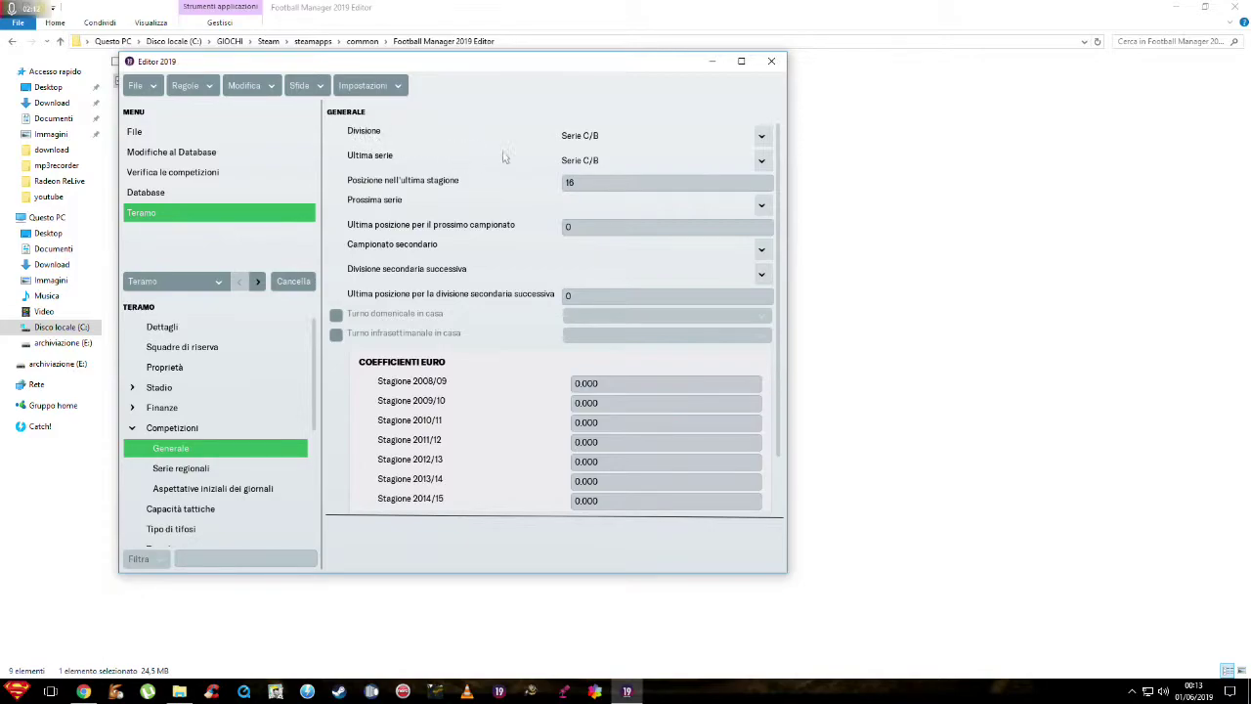
{"action": "left_click", "coordinate": [762, 137]}
{"action": "left_click", "coordinate": [746, 161]}
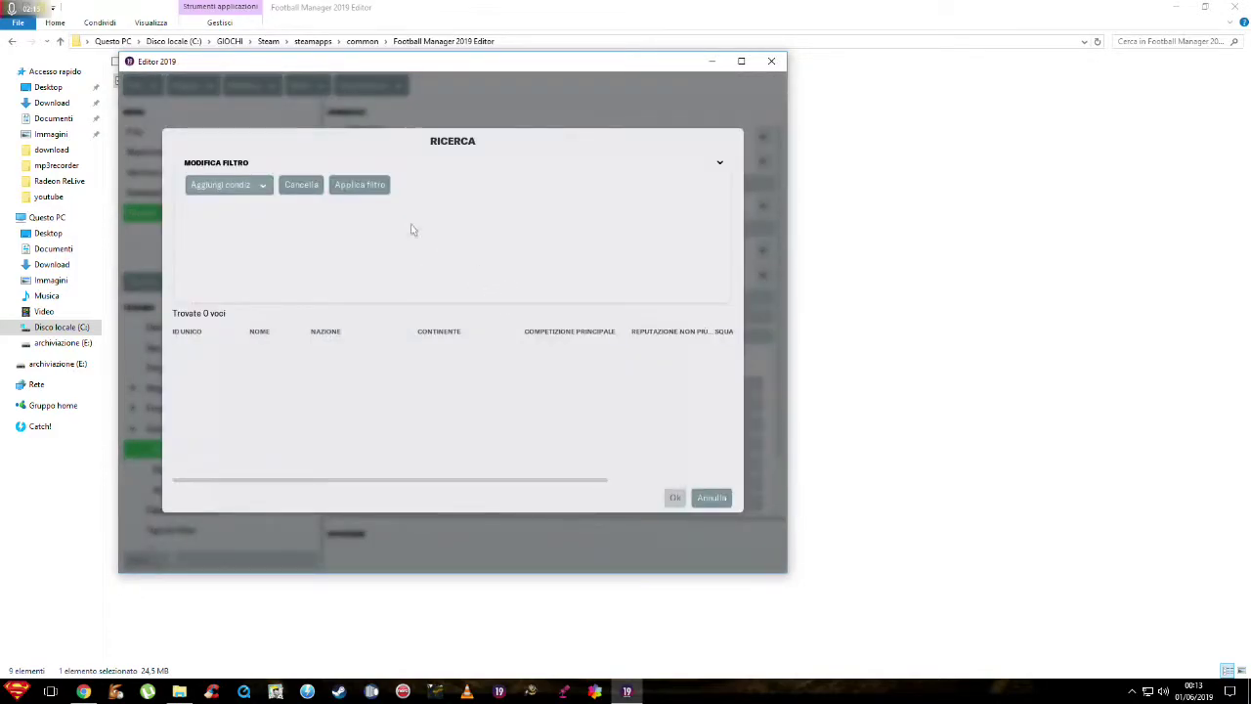
{"action": "left_click", "coordinate": [262, 188]}
{"action": "left_click", "coordinate": [232, 216]}
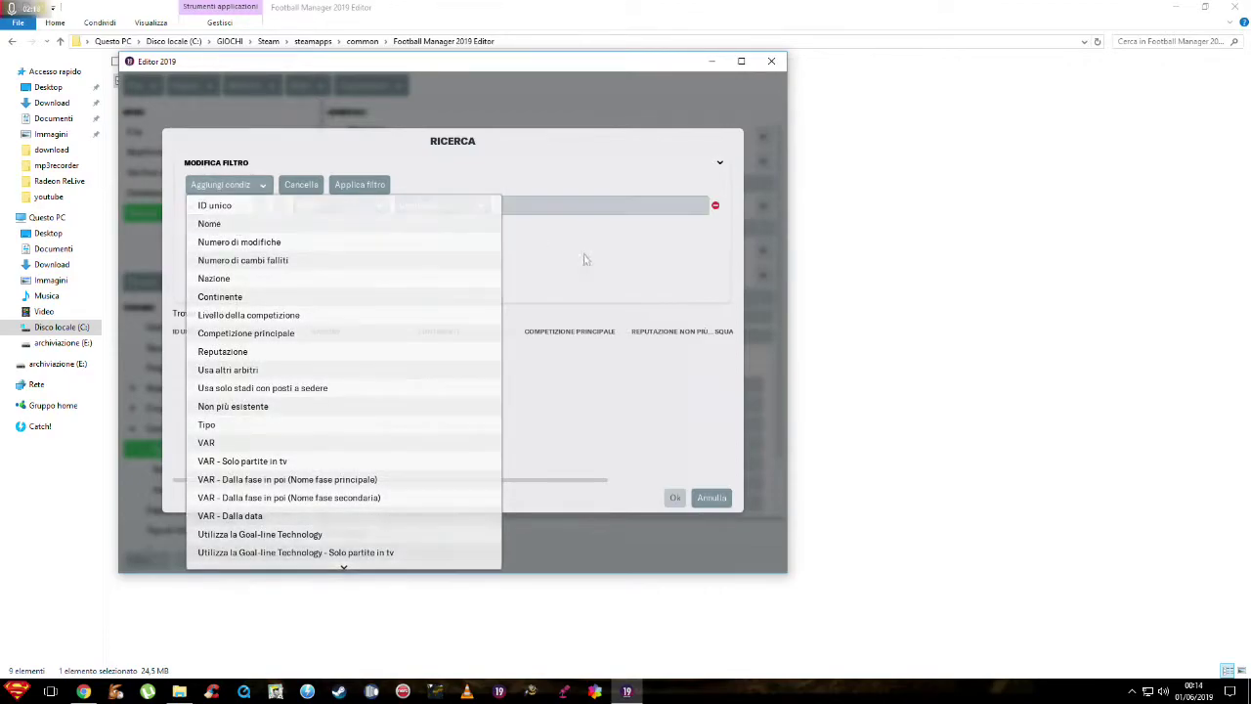
{"action": "left_click", "coordinate": [600, 204]}
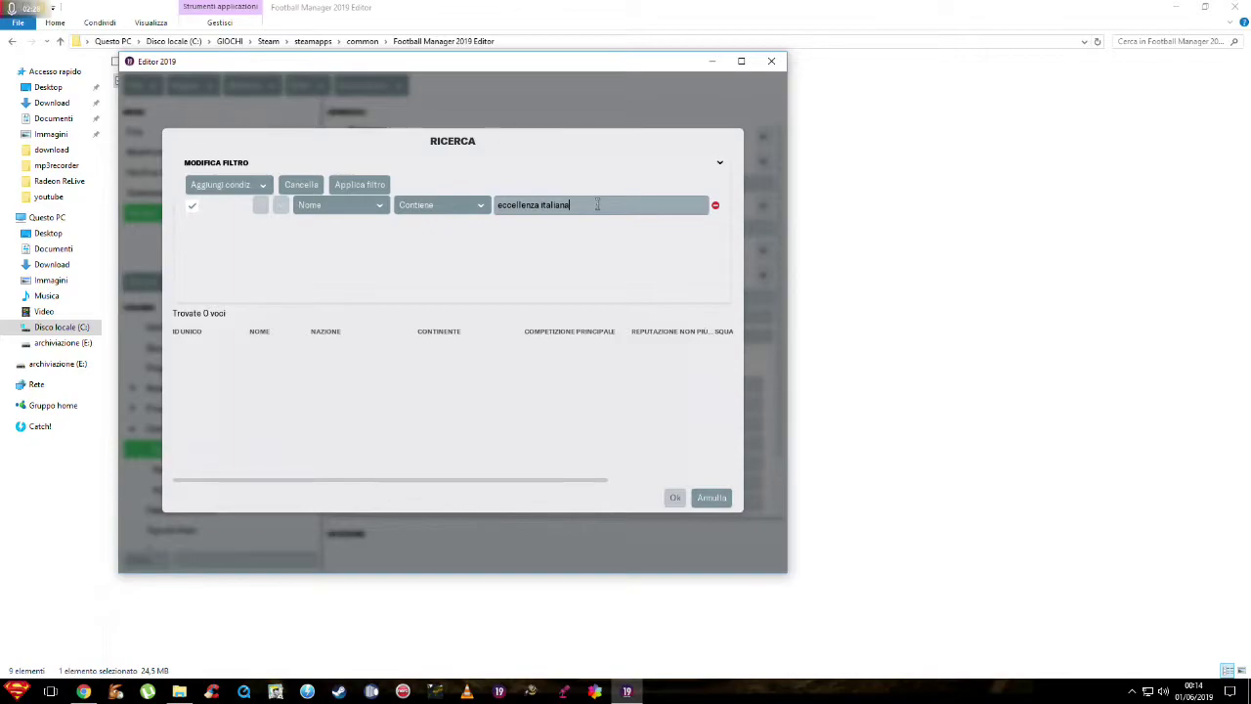
{"action": "left_click", "coordinate": [724, 501]}
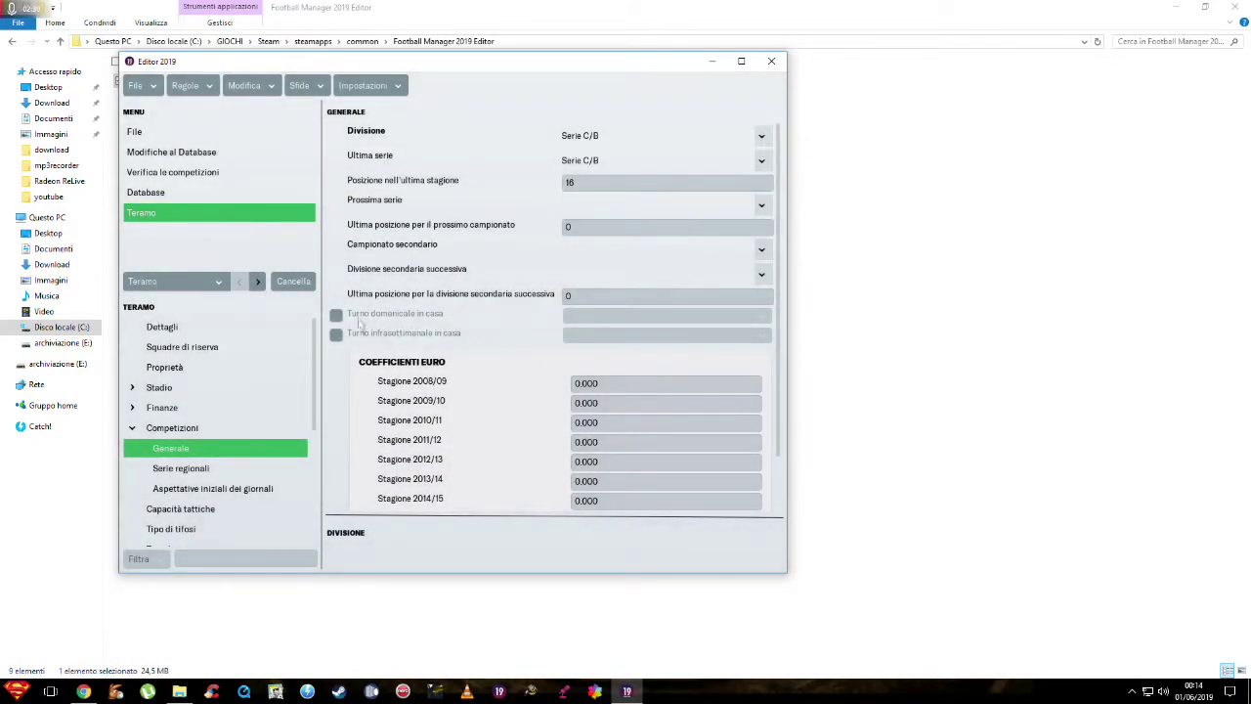
{"action": "left_click", "coordinate": [257, 282]}
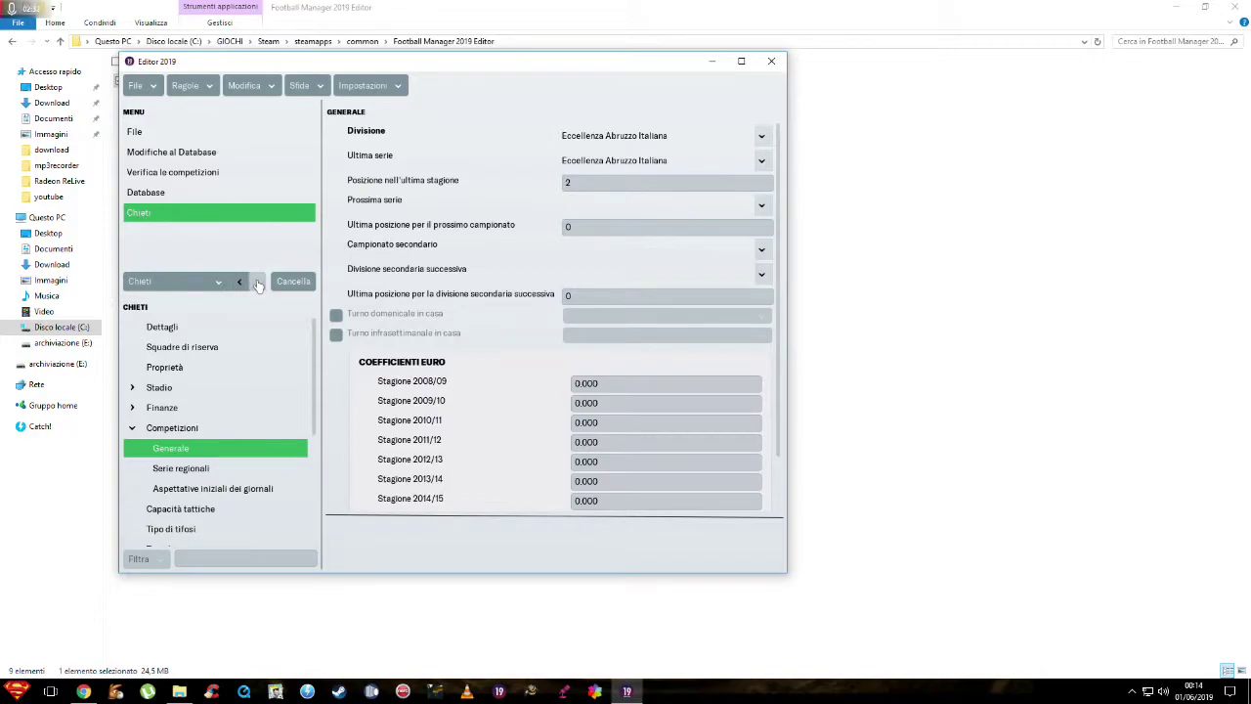
{"action": "left_click", "coordinate": [241, 281]}
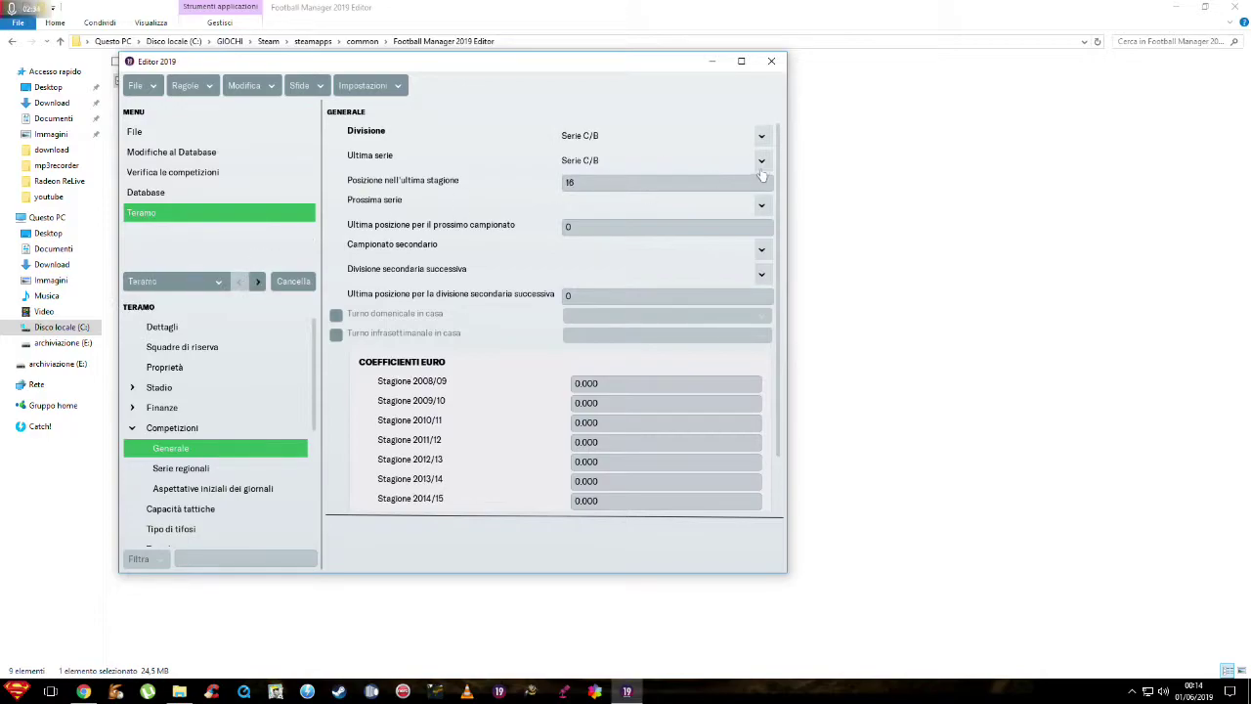
- Set Teramo's division to Eccellenza Abruzzo Italiana by searching competitions by name for "eccellenza abruzzo italiana"
{"action": "left_click", "coordinate": [762, 136]}
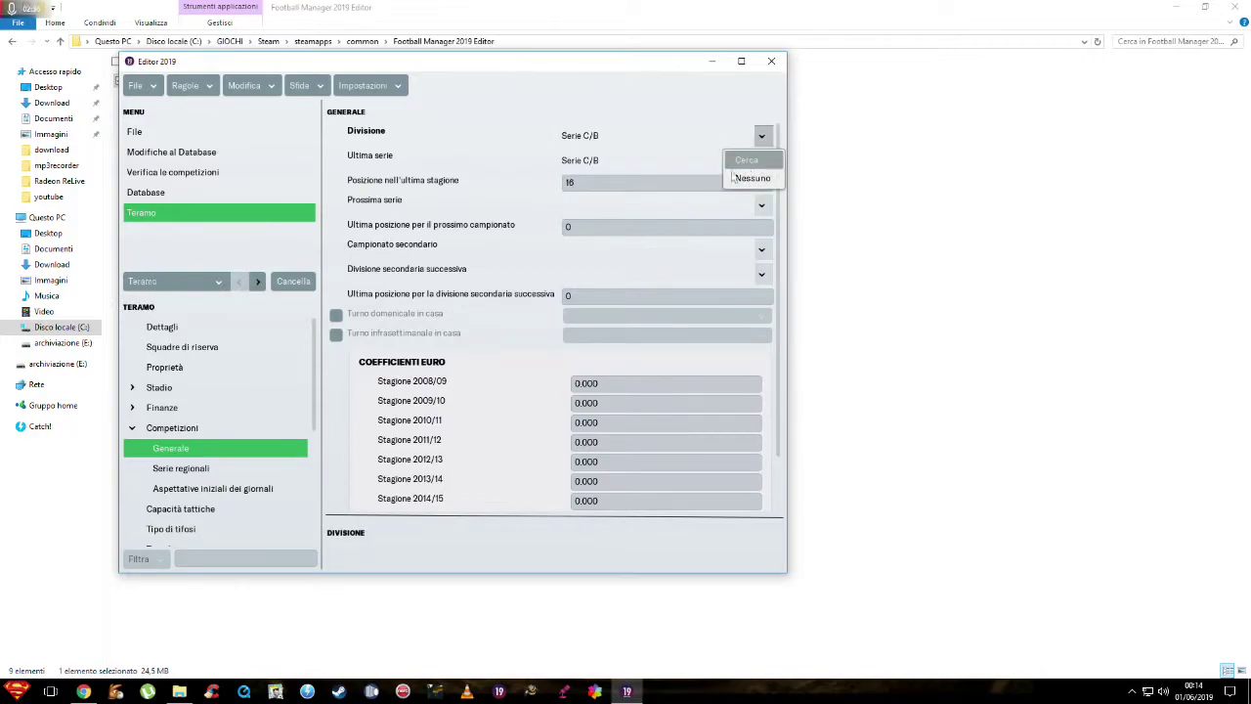
{"action": "left_click", "coordinate": [748, 161]}
{"action": "left_click", "coordinate": [227, 185]}
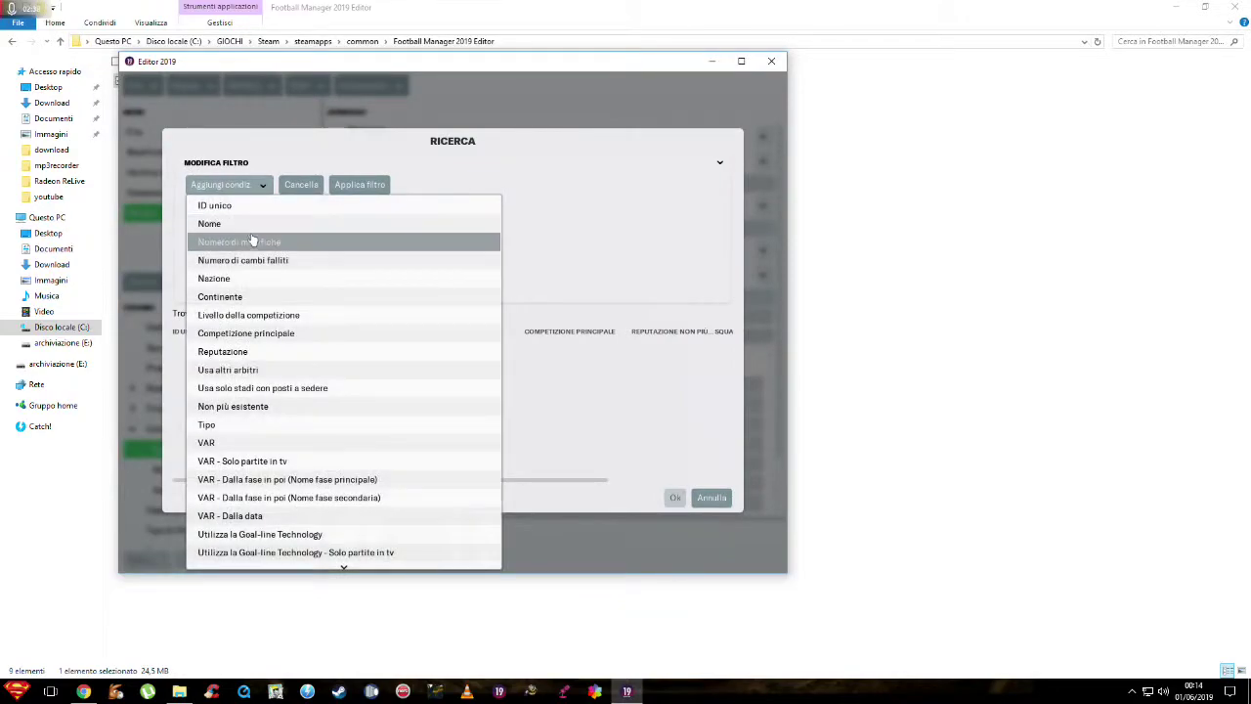
{"action": "left_click", "coordinate": [244, 223]}
{"action": "left_click", "coordinate": [562, 207]}
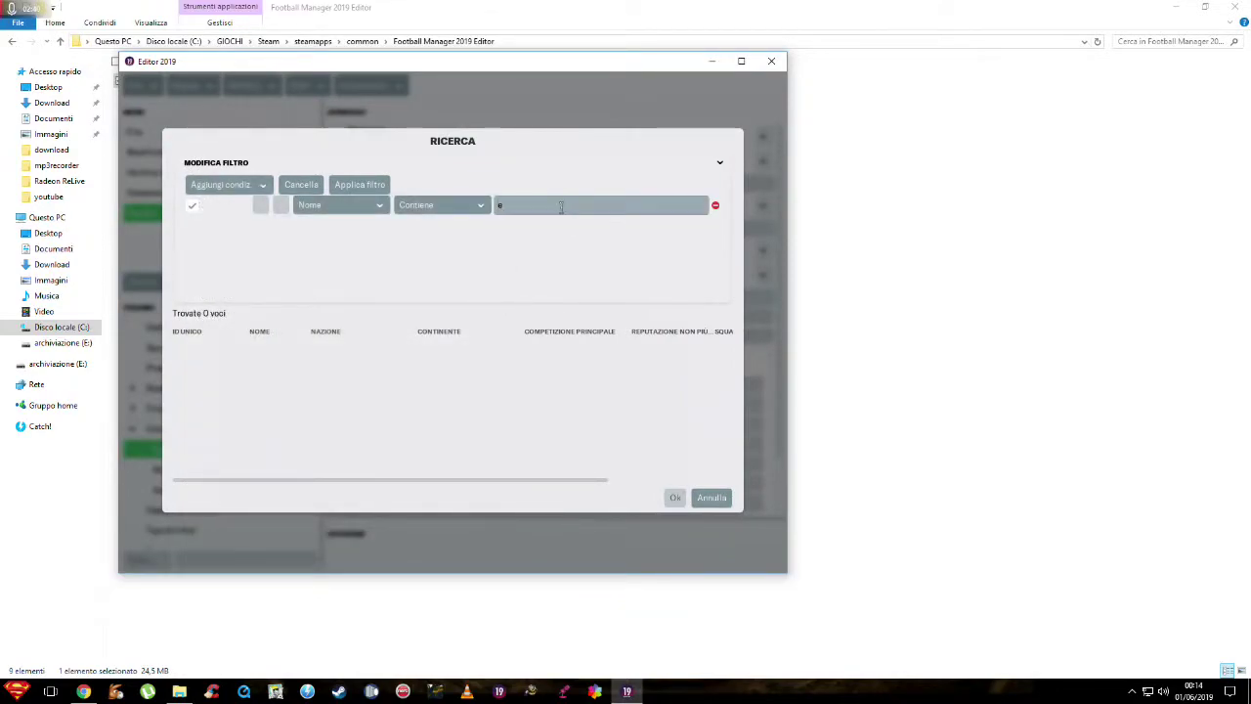
{"action": "type", "text": "eccellenza abruzzo italiana"}
{"action": "key", "text": "Return"}
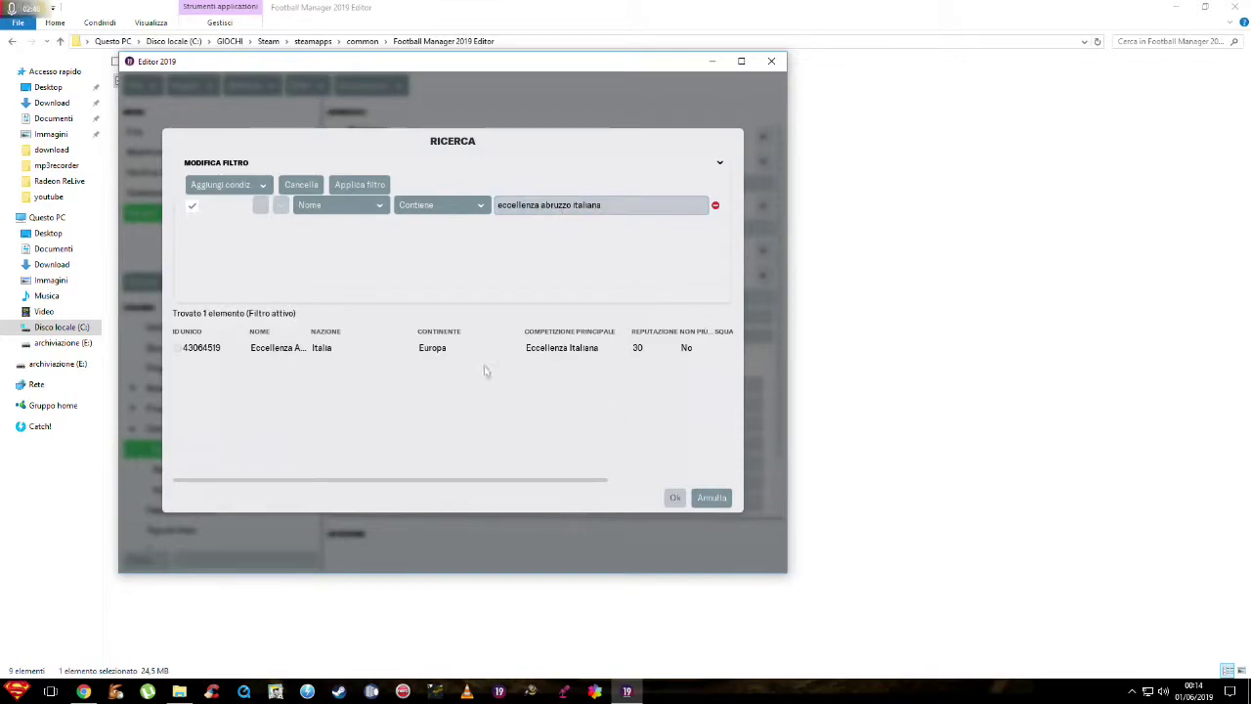
{"action": "double_click", "coordinate": [302, 354]}
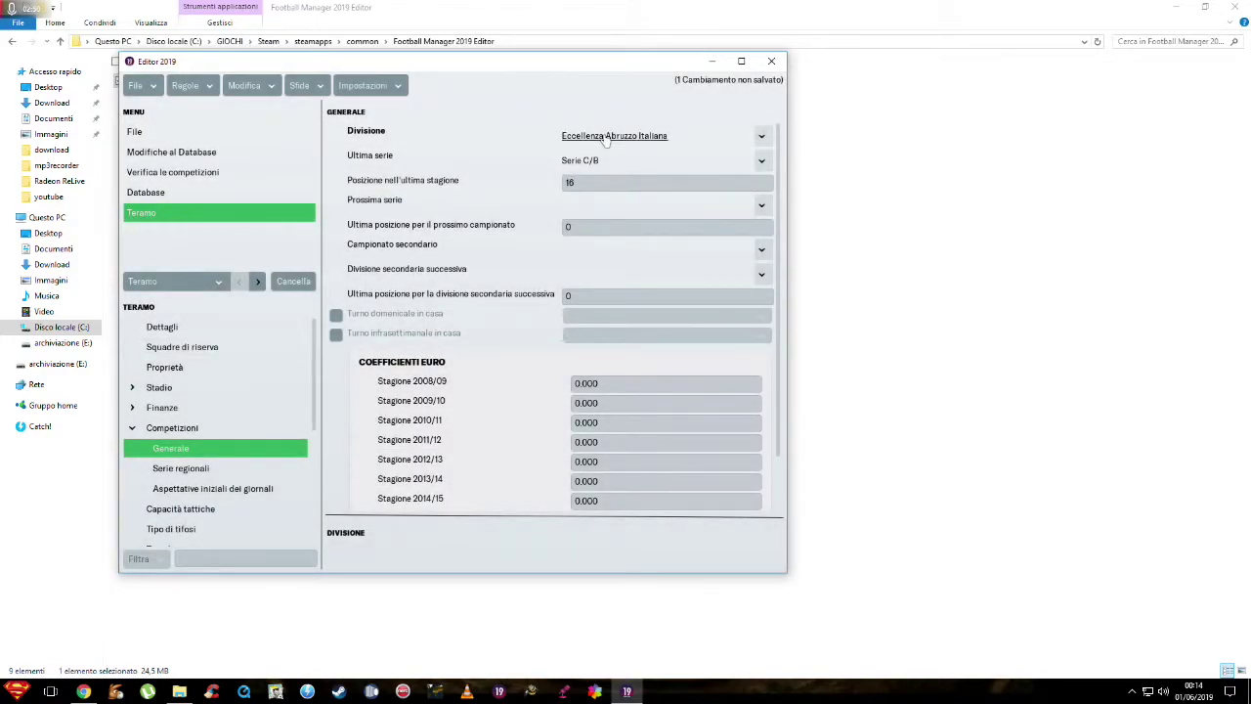
- Set Teramo's status to Dilettante in its club details
{"action": "left_click", "coordinate": [195, 329]}
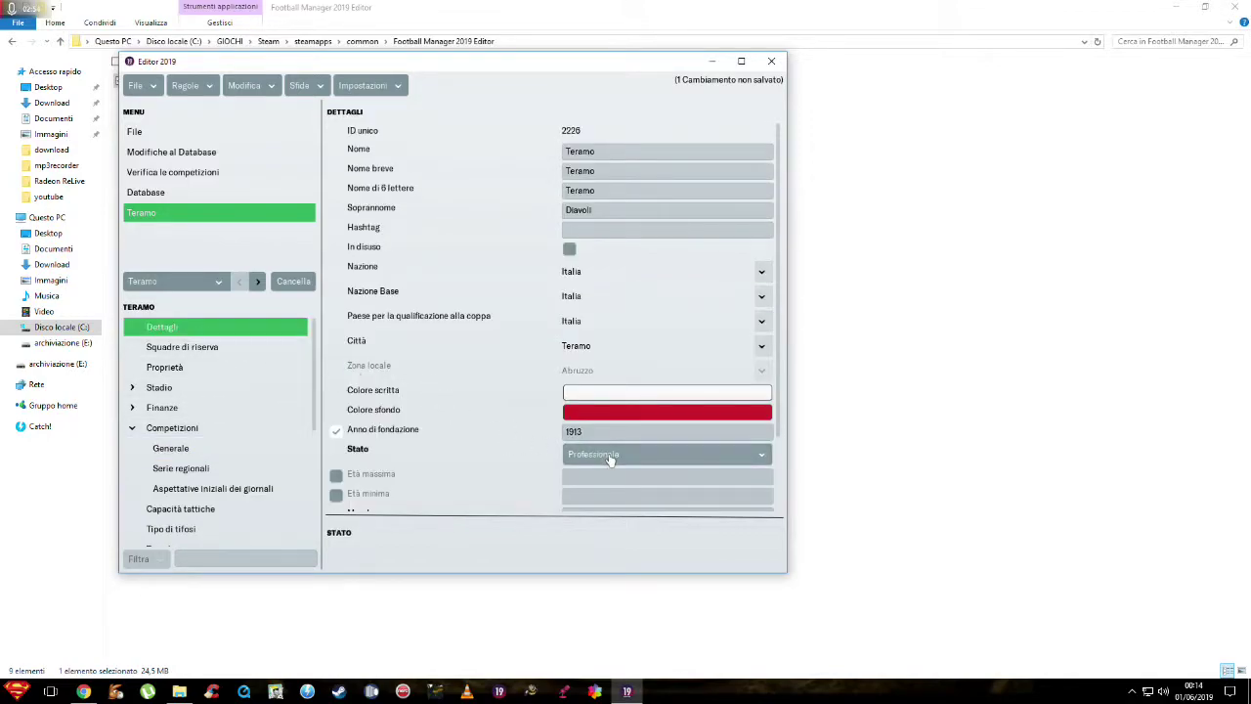
{"action": "left_click", "coordinate": [610, 460]}
{"action": "left_click", "coordinate": [618, 514]}
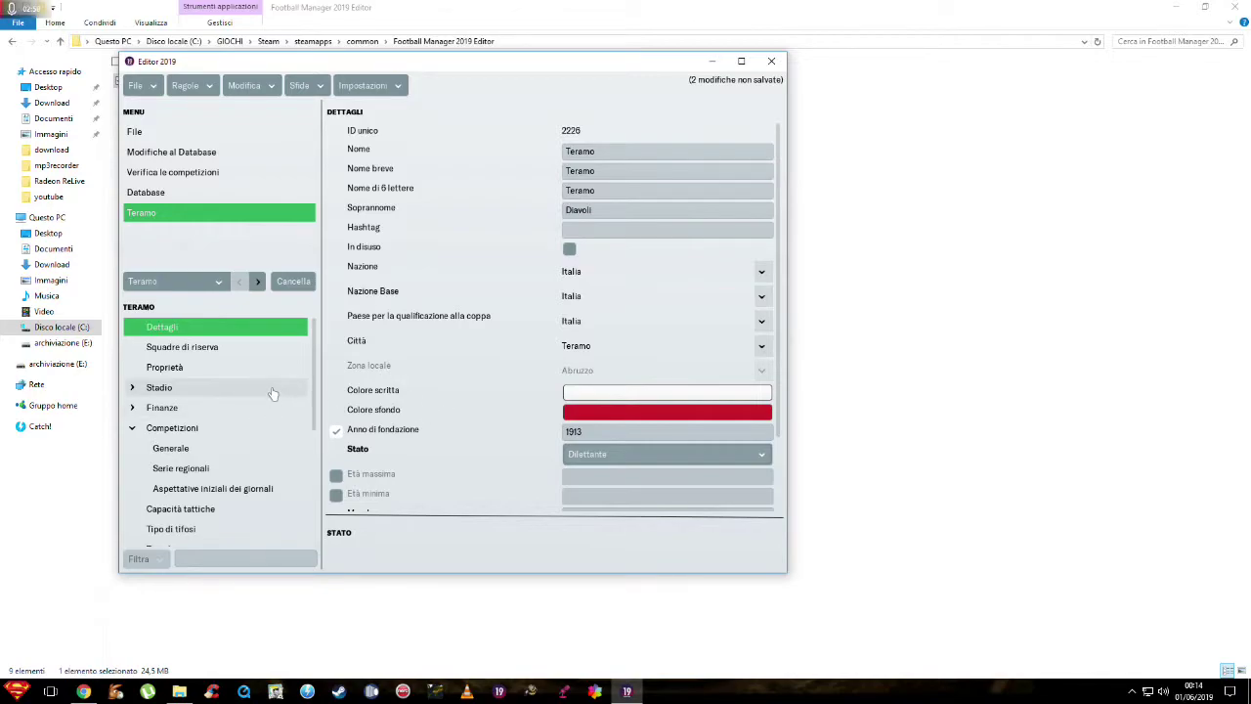
- Inspect Teramo's list of reserve teams to create, widening the team type and division columns to read them in full
{"action": "left_click", "coordinate": [215, 350]}
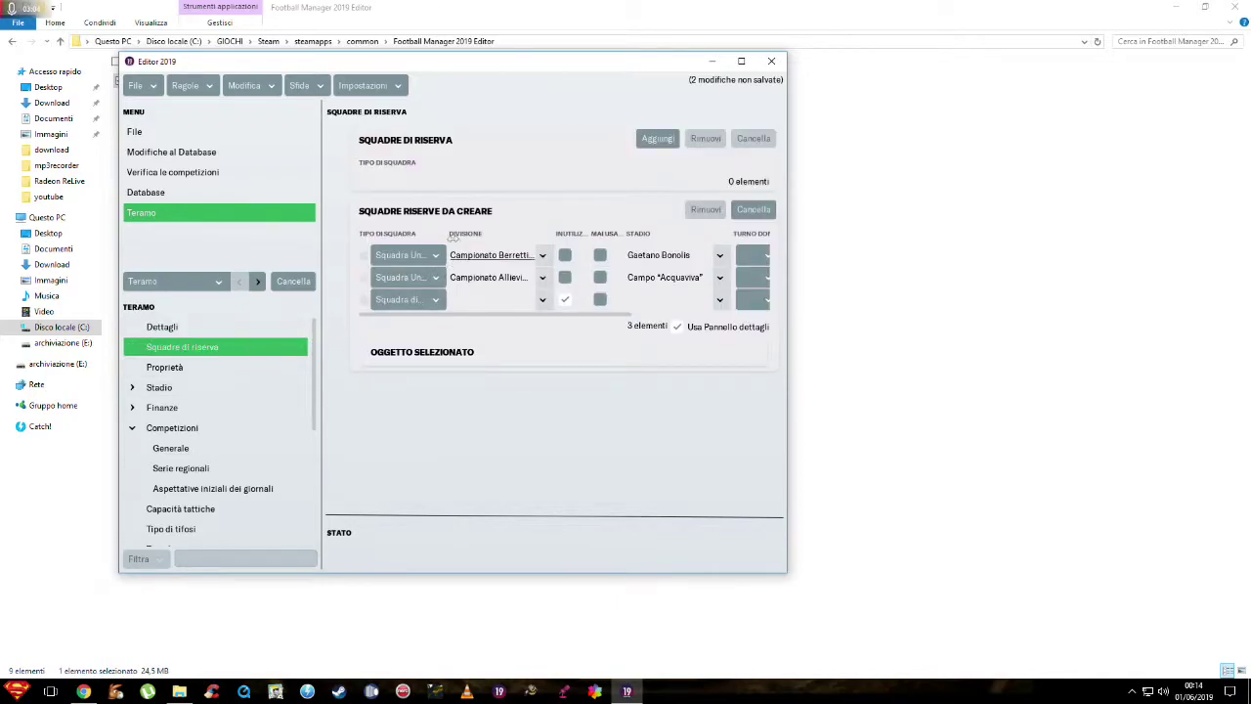
{"action": "left_click_drag", "start_coordinate": [447, 233], "coordinate": [496, 232]}
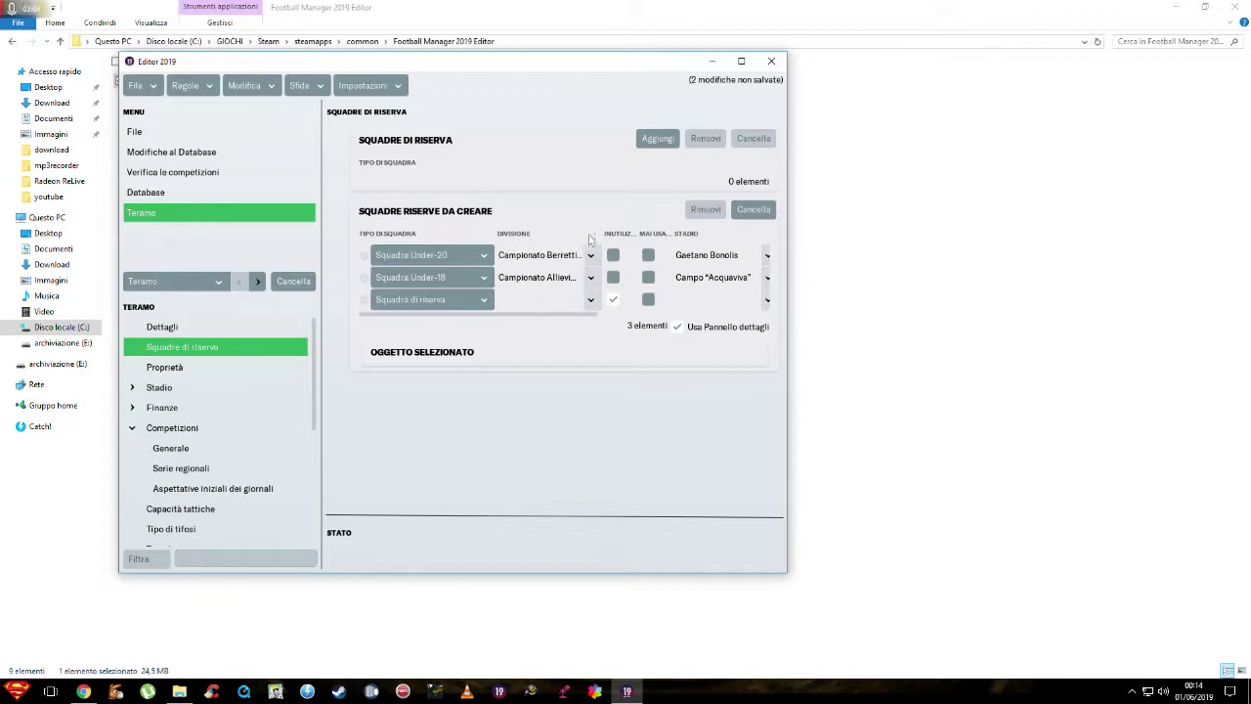
{"action": "left_click_drag", "start_coordinate": [605, 232], "coordinate": [657, 233]}
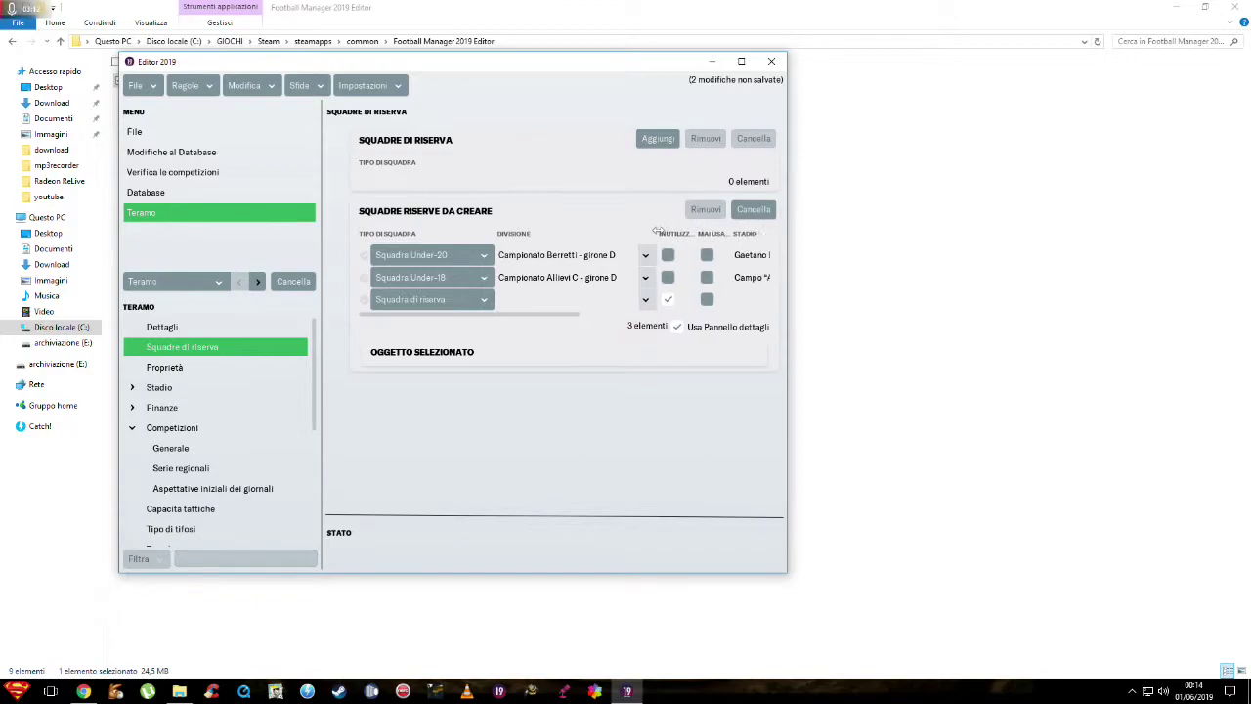
- Set Chieti's division to Serie C/B by searching competitions by name for "serie c/b"
{"action": "left_click", "coordinate": [257, 282]}
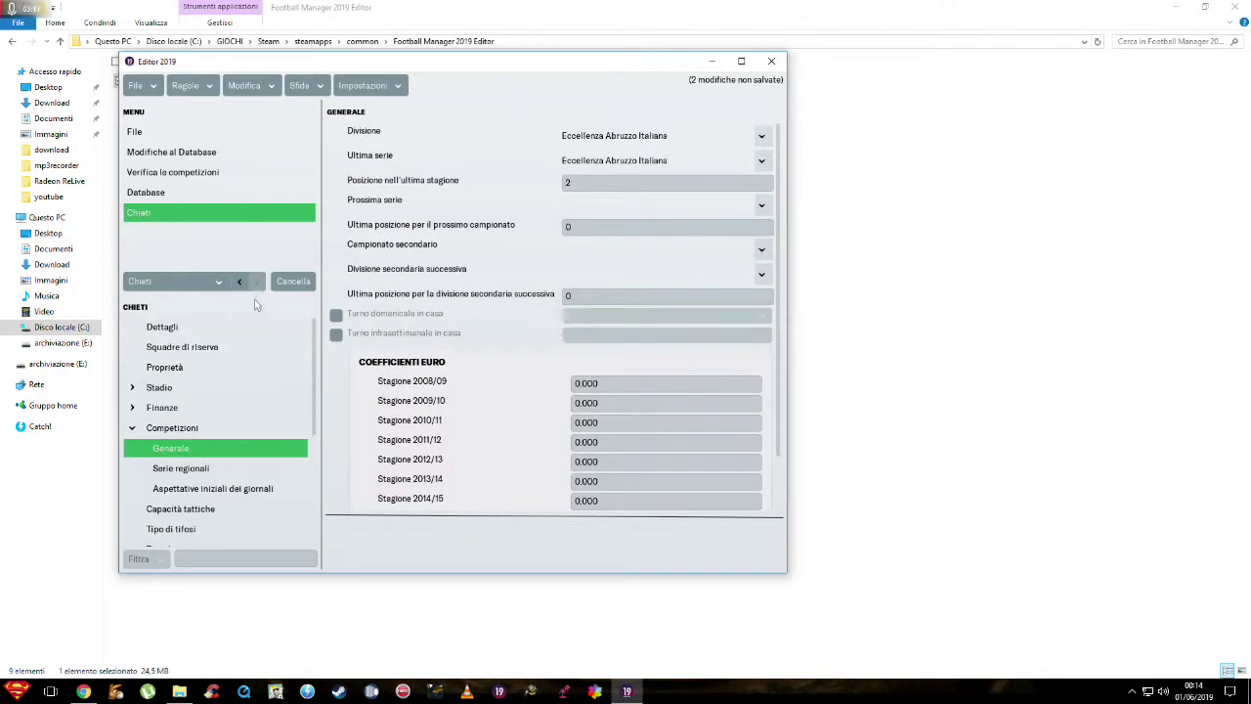
{"action": "left_click", "coordinate": [761, 136]}
{"action": "left_click", "coordinate": [755, 158]}
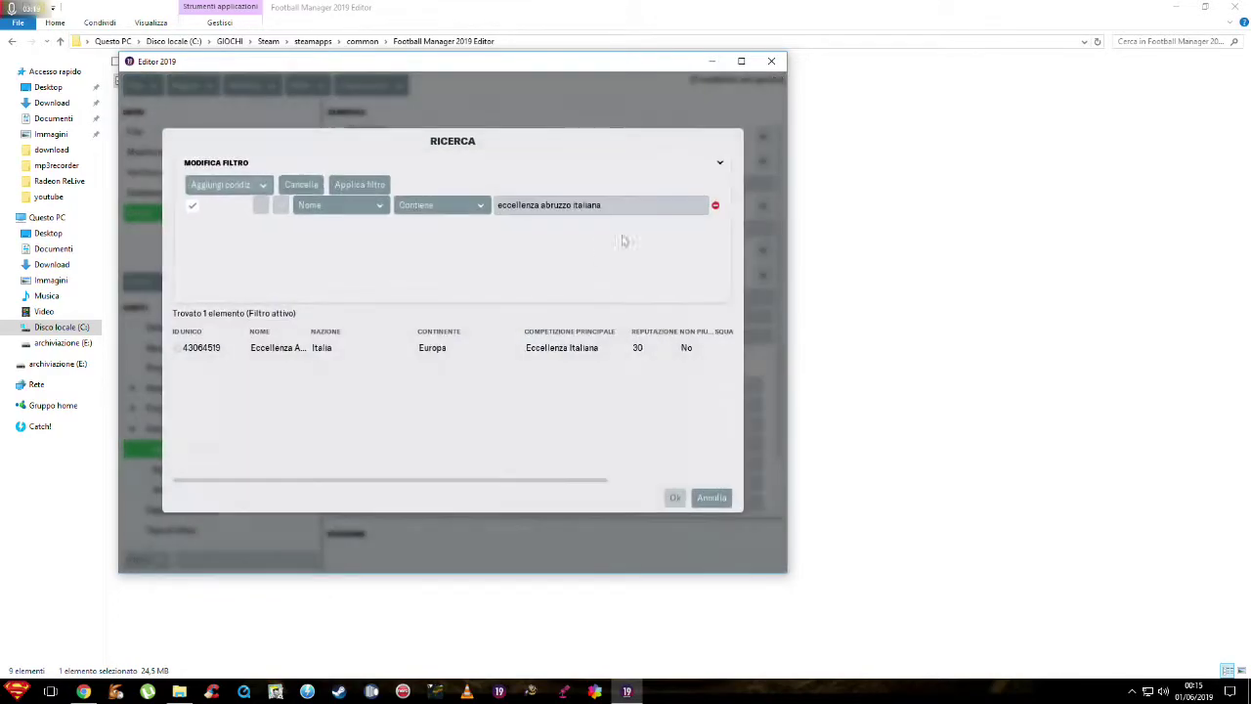
{"action": "left_click_drag", "start_coordinate": [608, 206], "coordinate": [494, 216]}
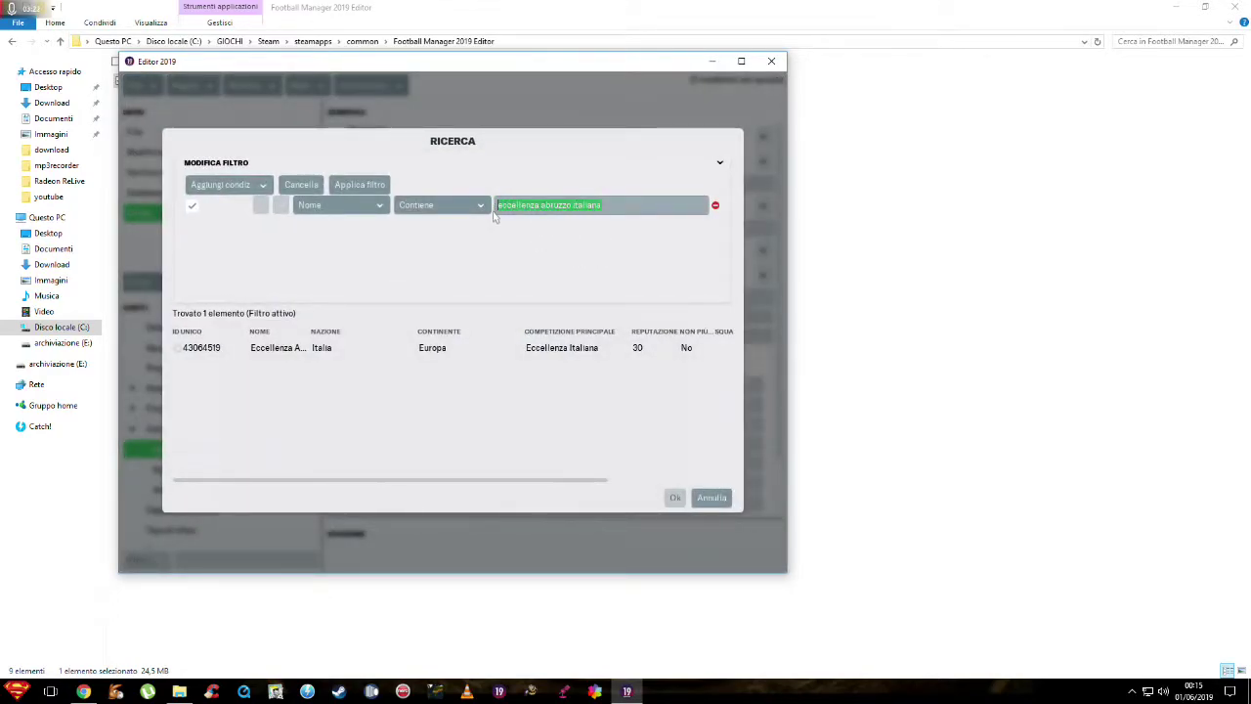
{"action": "type", "text": "serie c/b"}
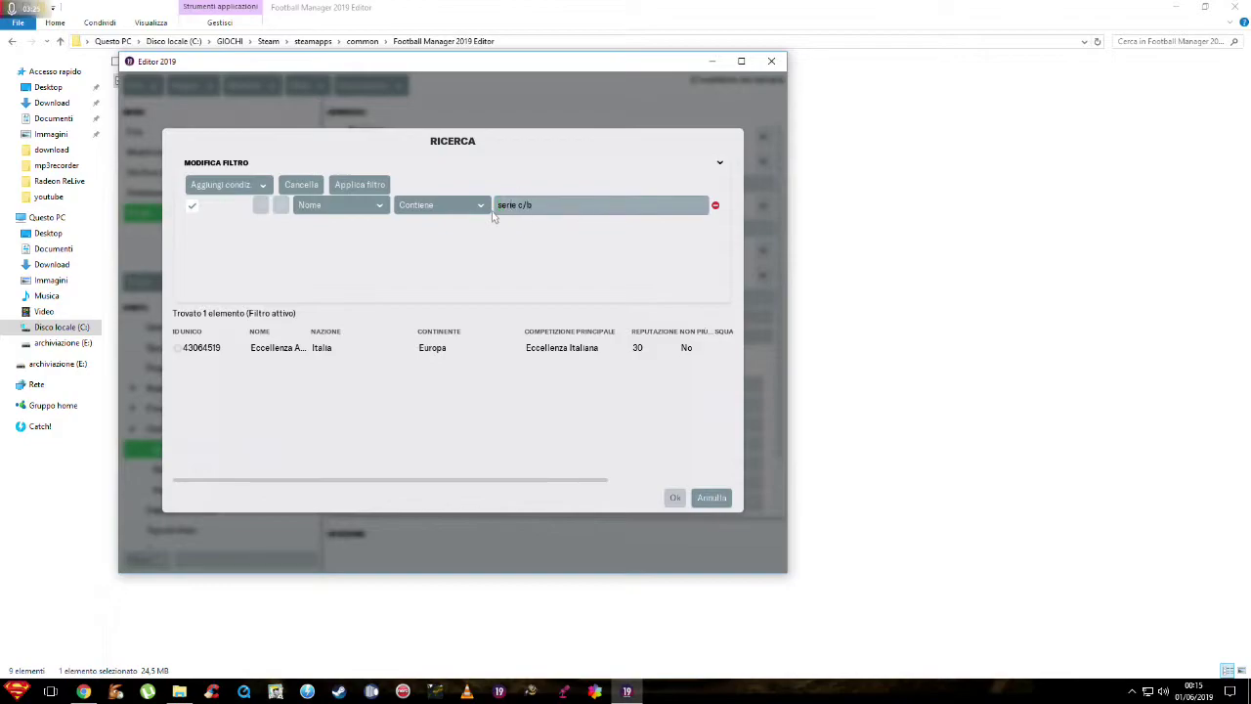
{"action": "key", "text": "Return"}
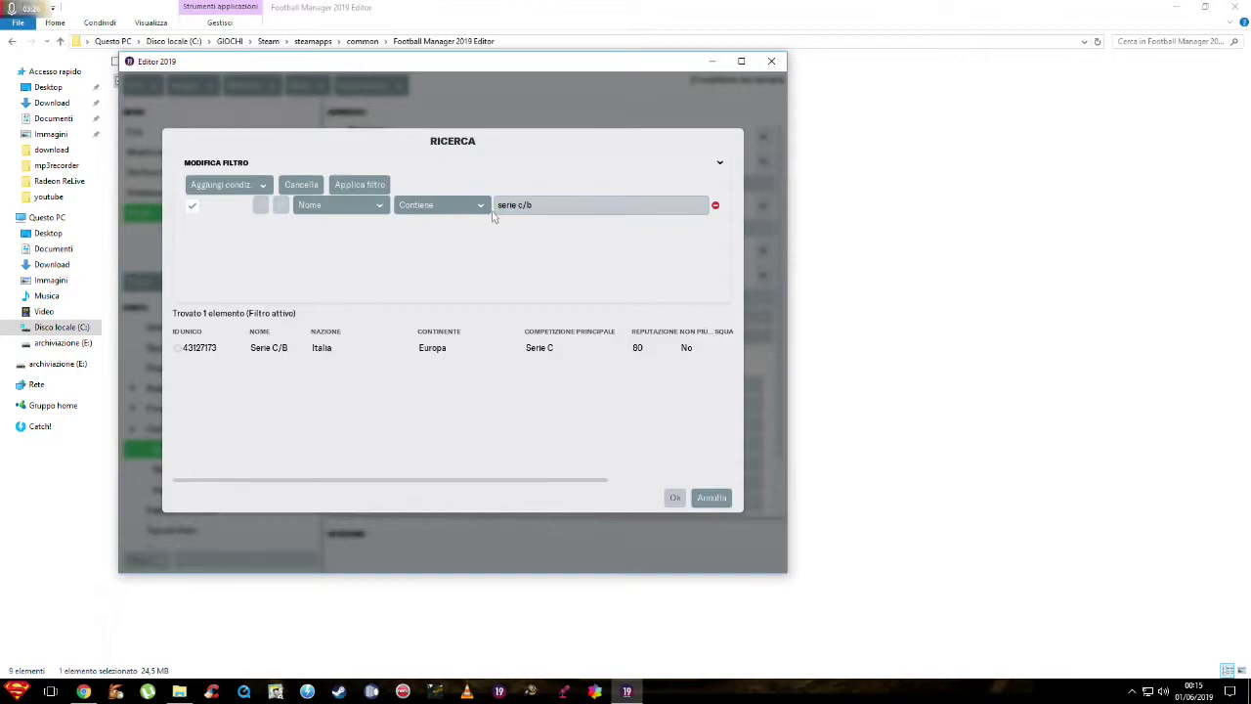
{"action": "left_click", "coordinate": [366, 351]}
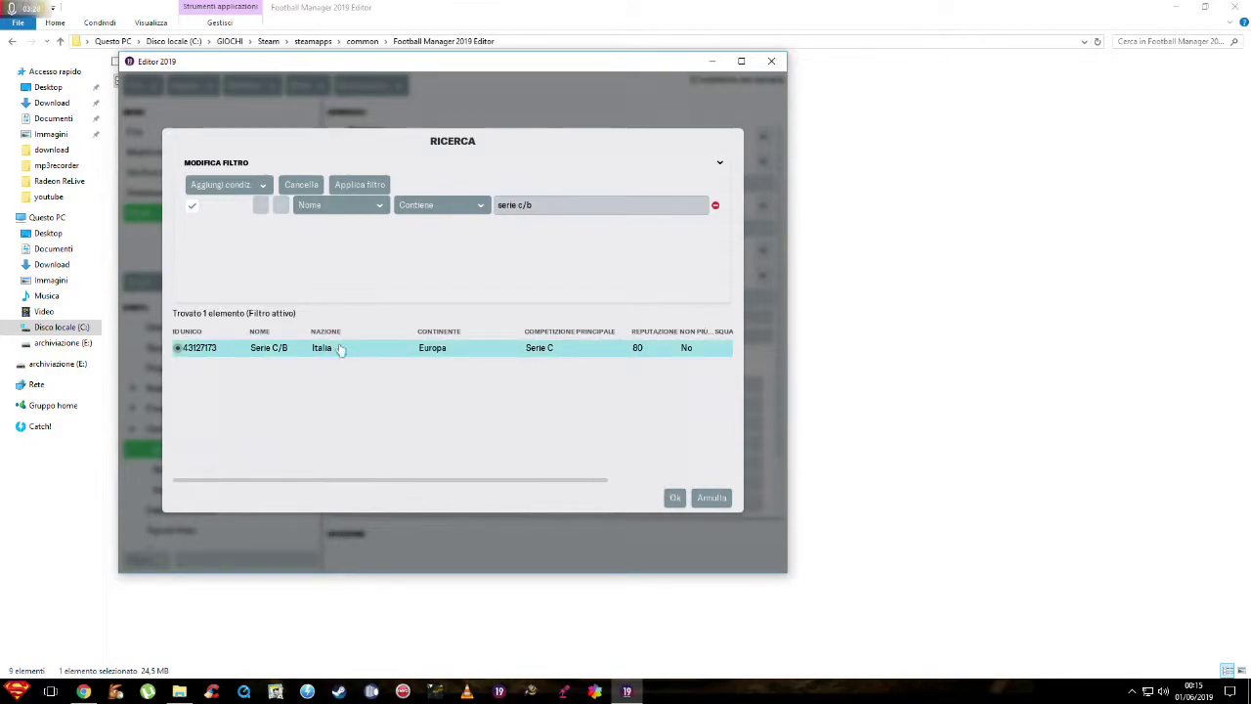
{"action": "double_click", "coordinate": [341, 353]}
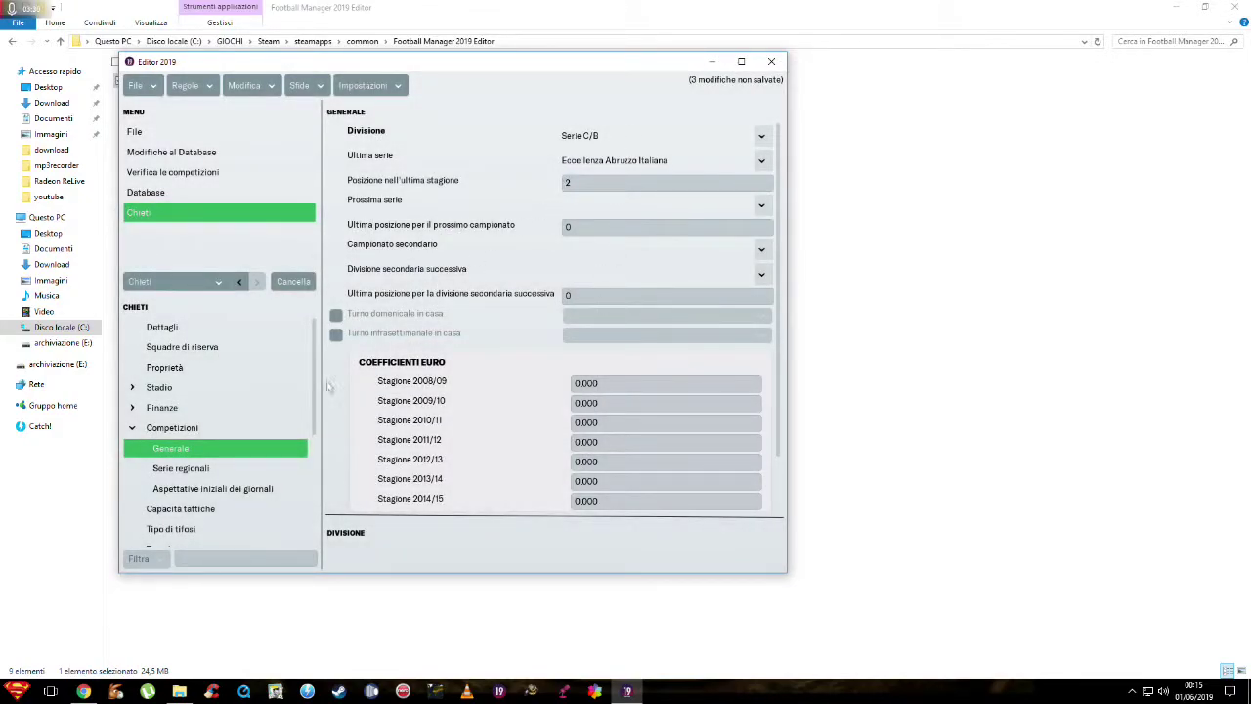
- Set Chieti's status to Professionale in its club details
{"action": "left_click", "coordinate": [200, 326]}
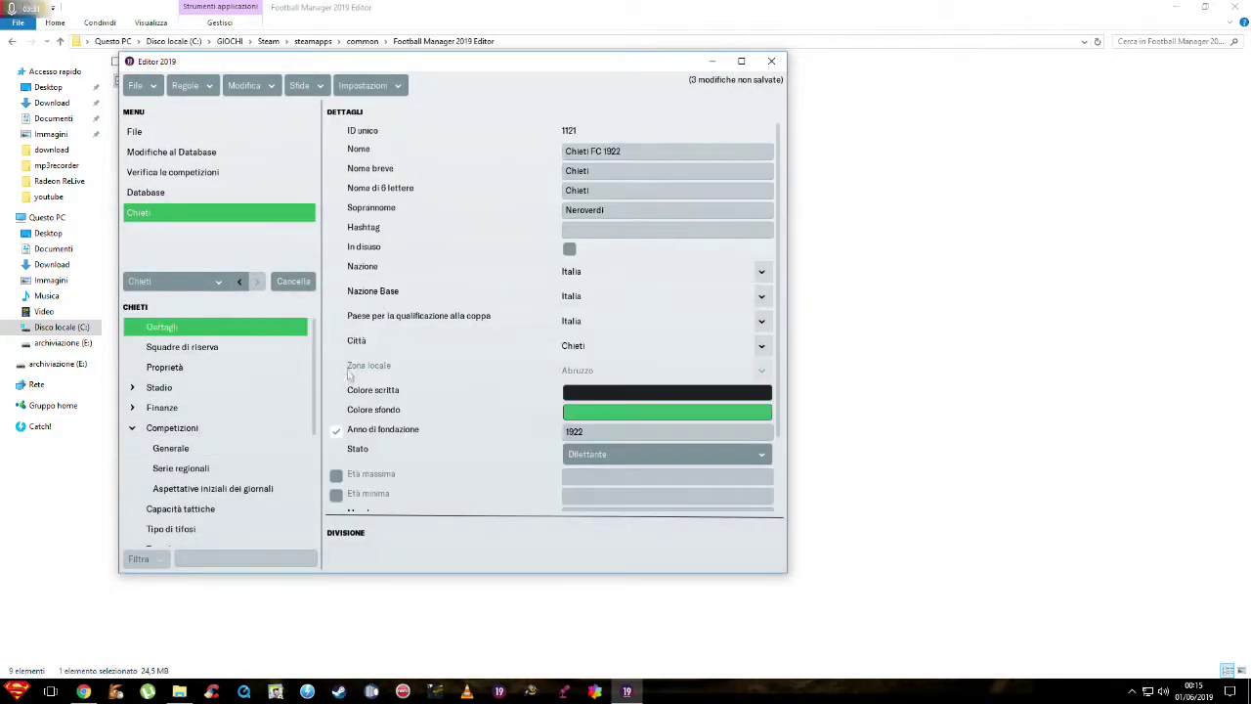
{"action": "left_click", "coordinate": [625, 453]}
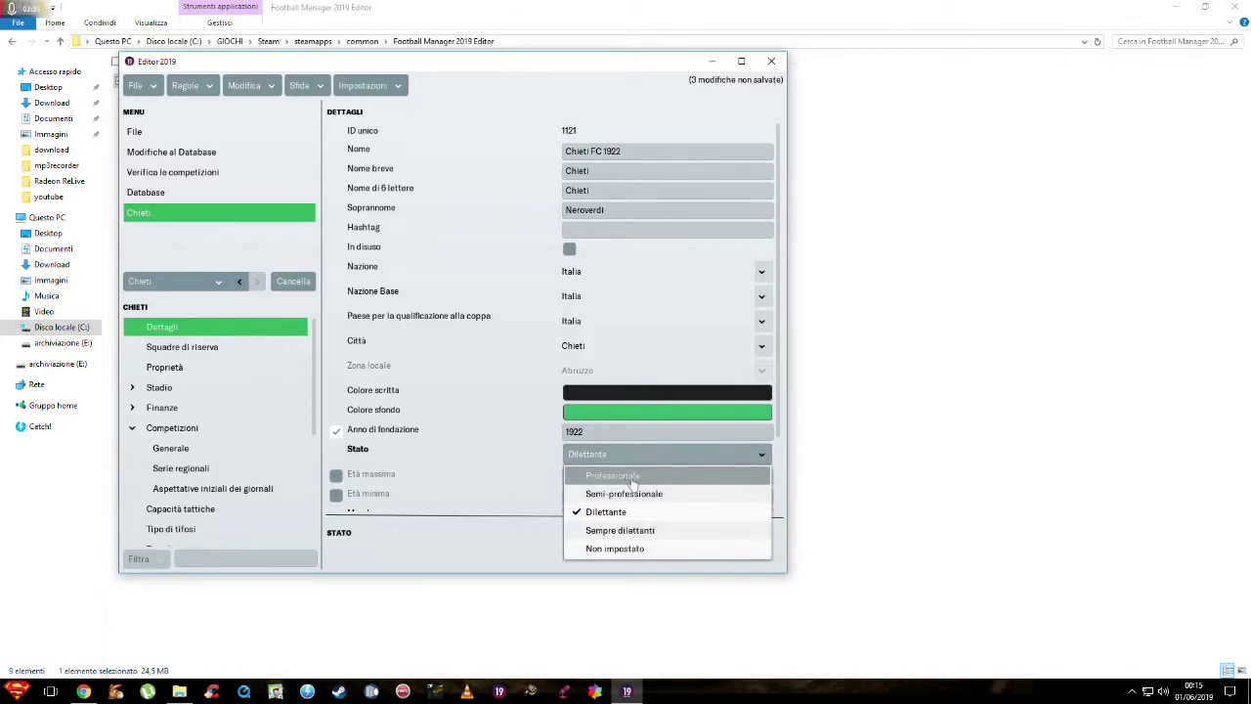
{"action": "left_click", "coordinate": [632, 478]}
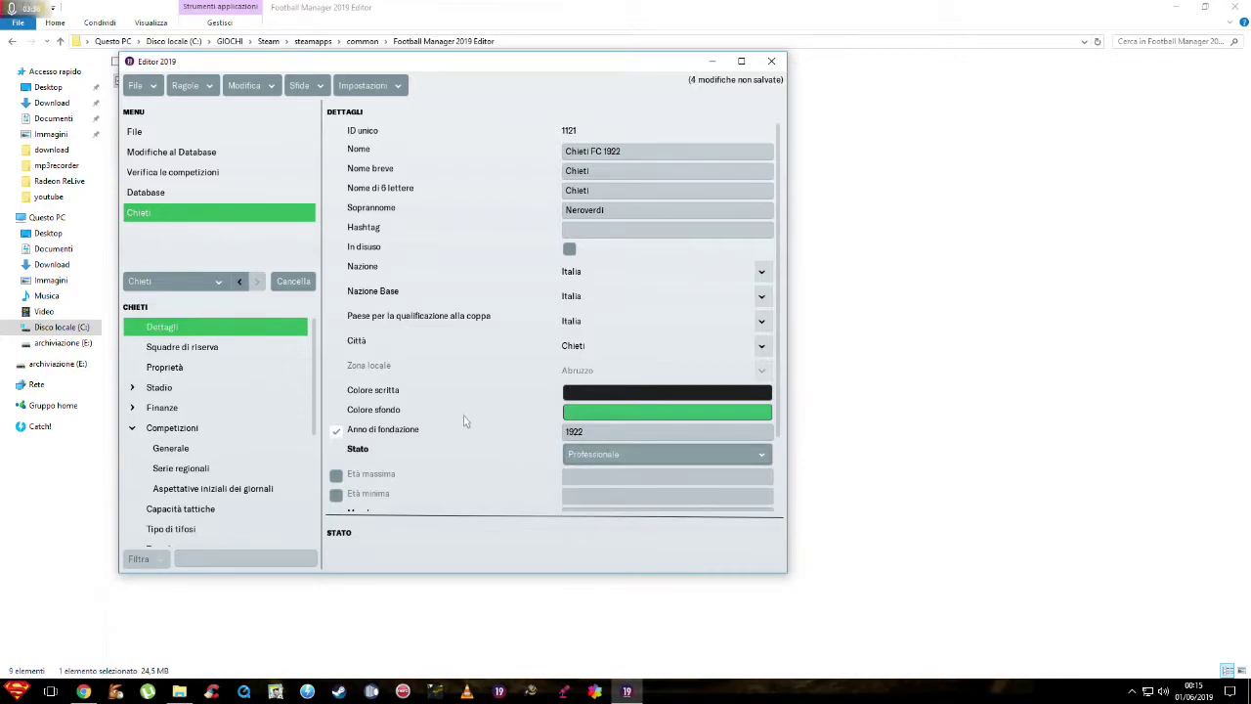
- Compare Chieti's reserve teams to create with Teramo's, widening the columns to read Teramo's divisions and team types
{"action": "left_click", "coordinate": [237, 348]}
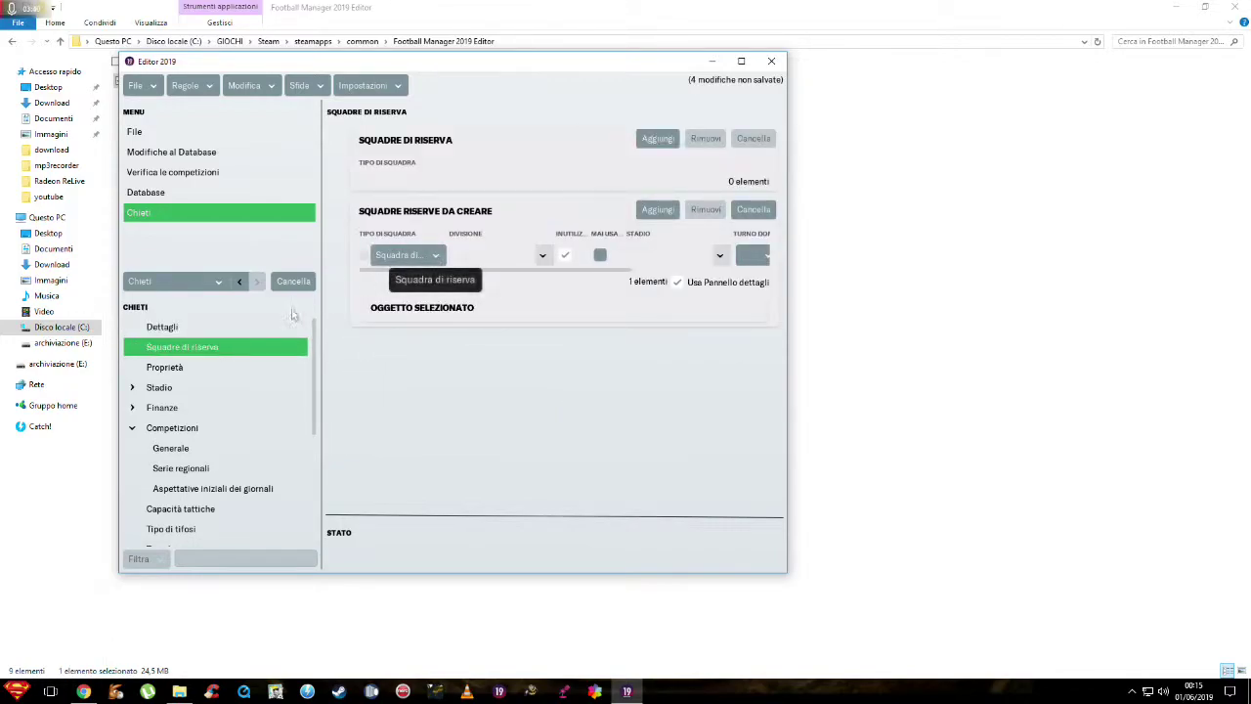
{"action": "left_click", "coordinate": [239, 281]}
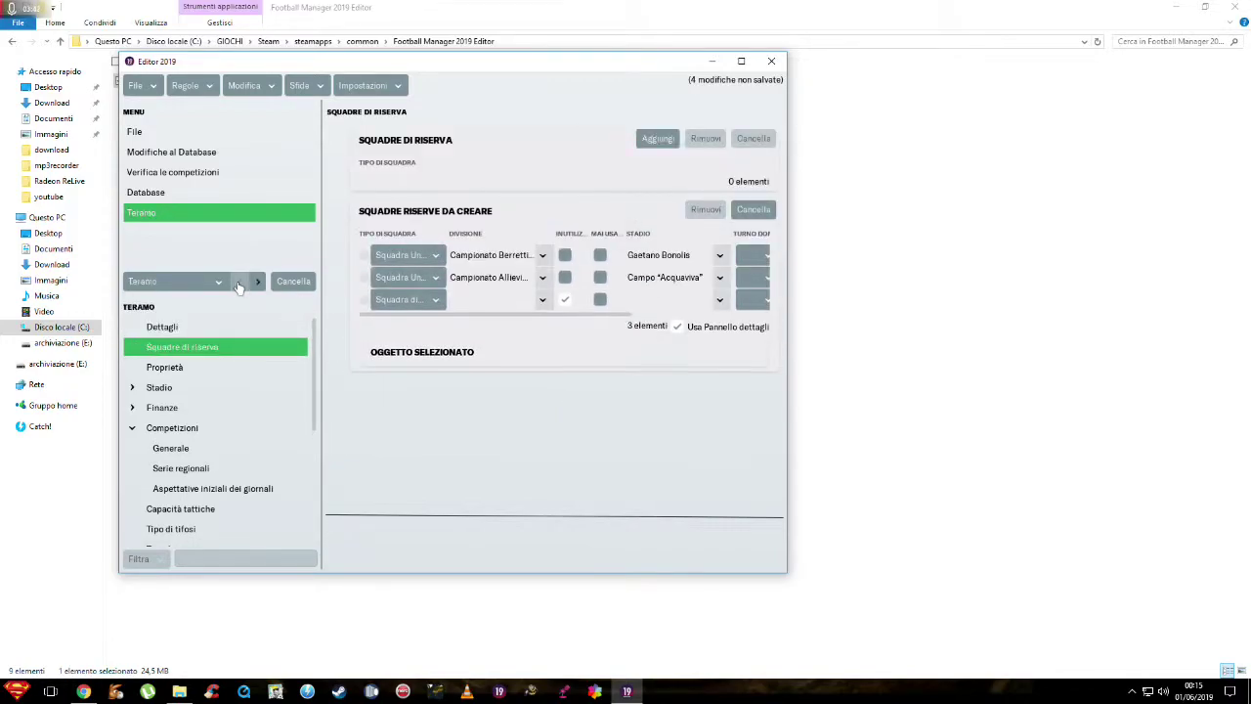
{"action": "left_click_drag", "start_coordinate": [554, 233], "coordinate": [605, 232]}
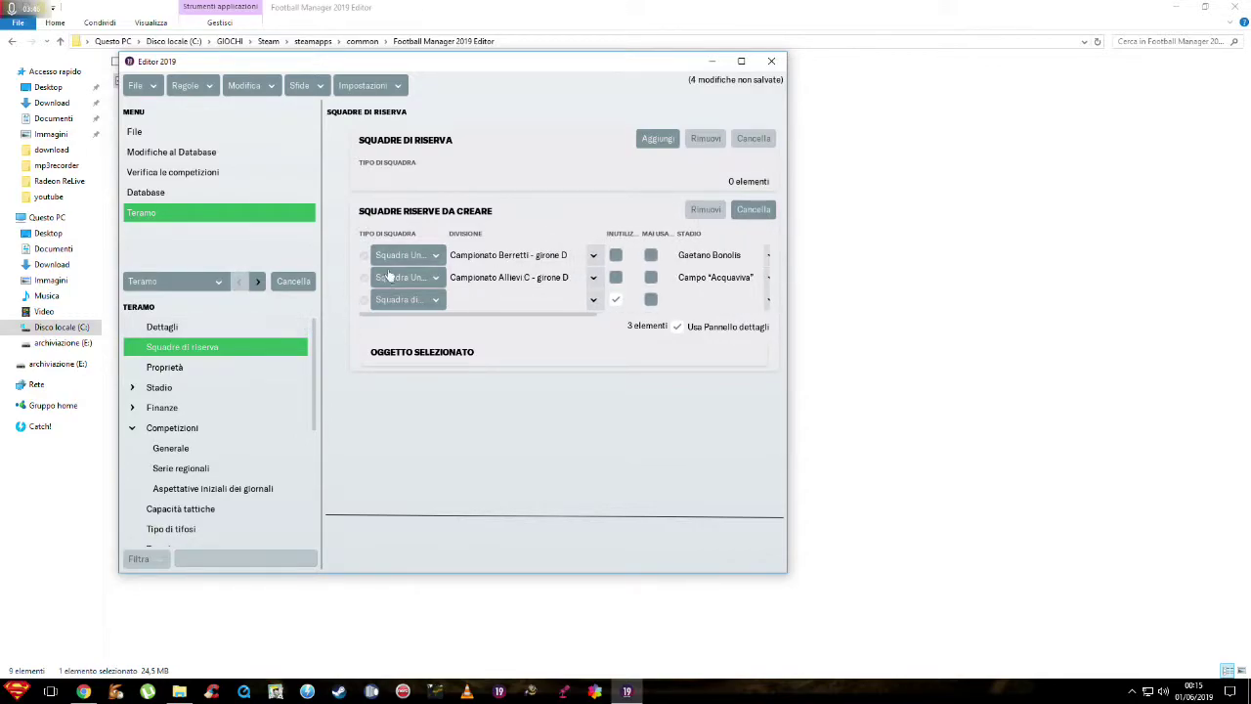
{"action": "left_click_drag", "start_coordinate": [450, 235], "coordinate": [488, 233]}
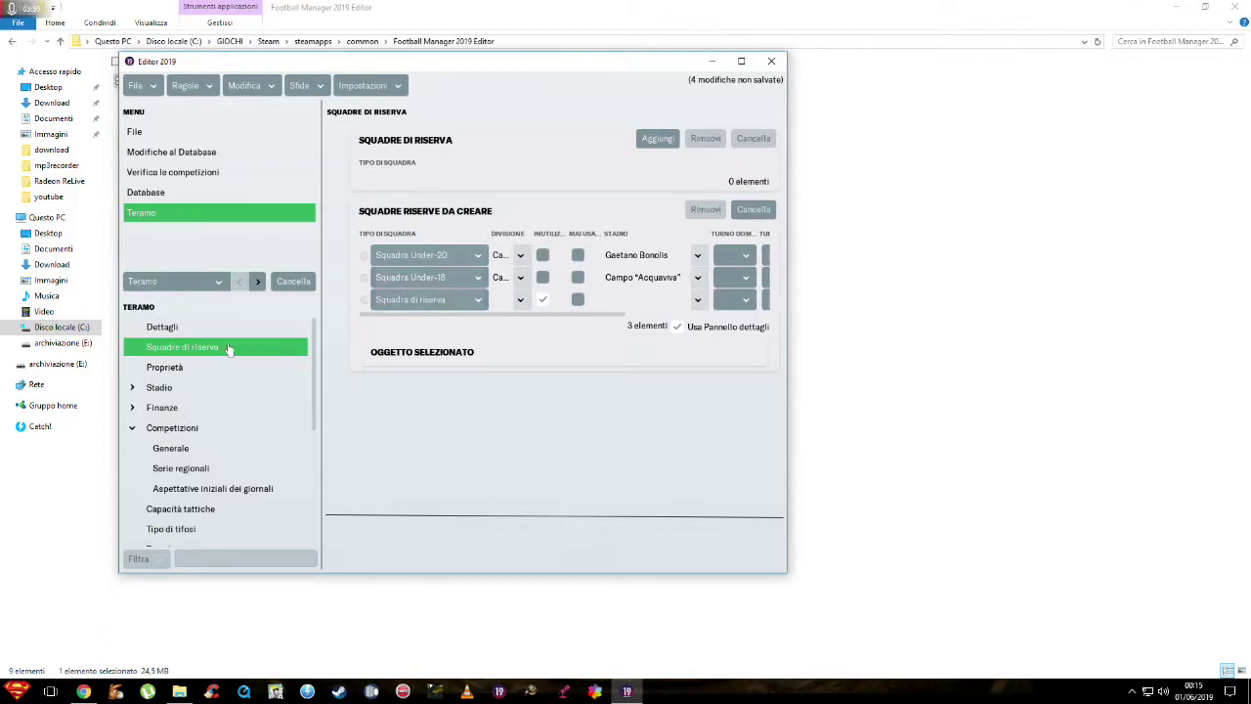
- Change the team type of Chieti's existing reserve team entry to Squadra Under-20
{"action": "left_click", "coordinate": [252, 283]}
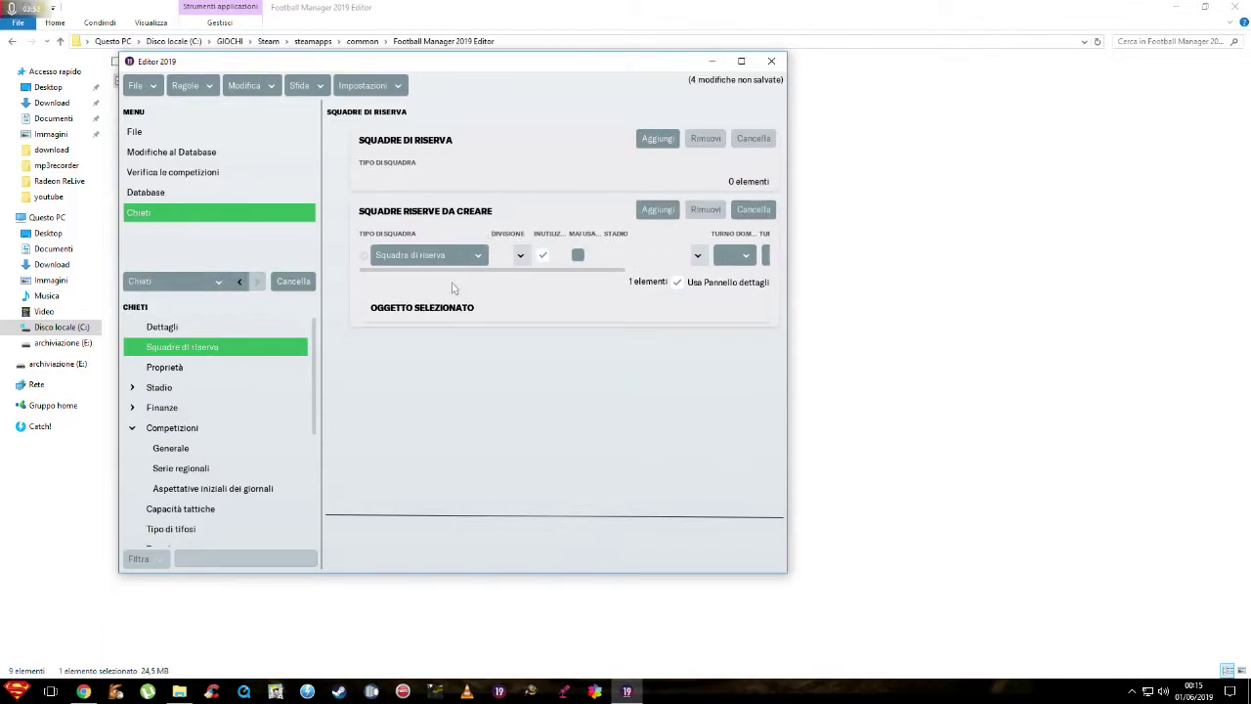
{"action": "left_click", "coordinate": [466, 257]}
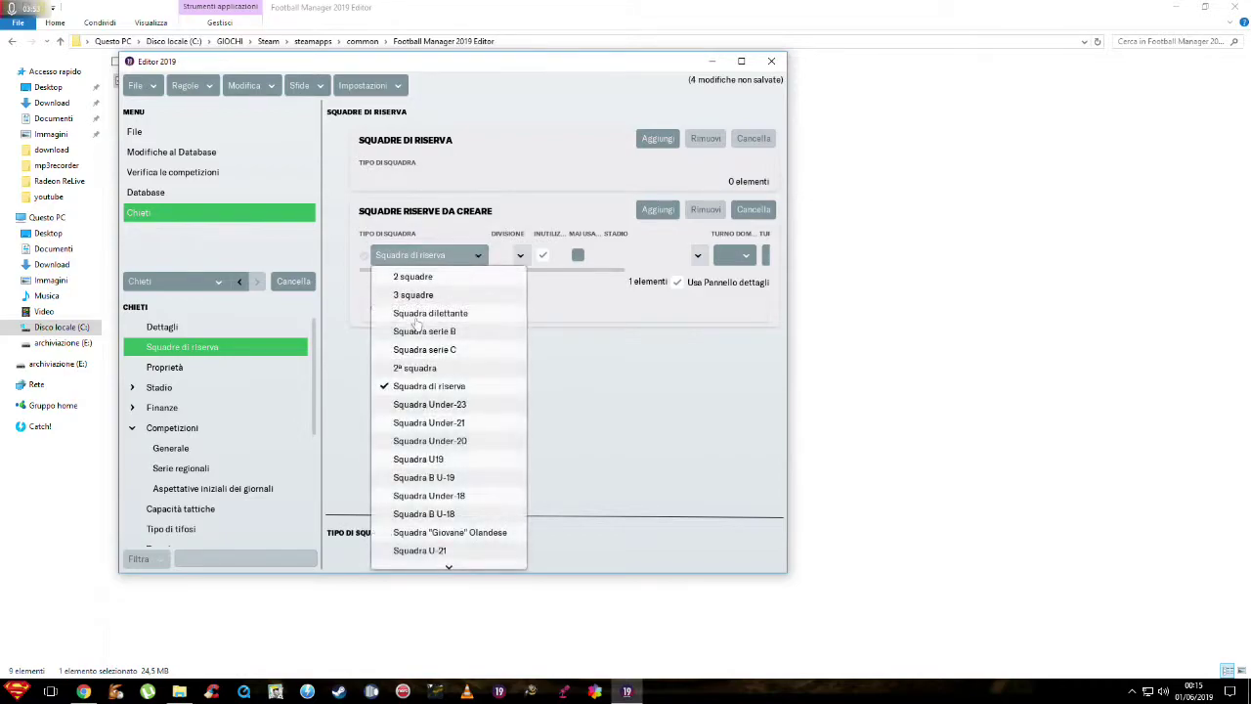
{"action": "left_click", "coordinate": [429, 441]}
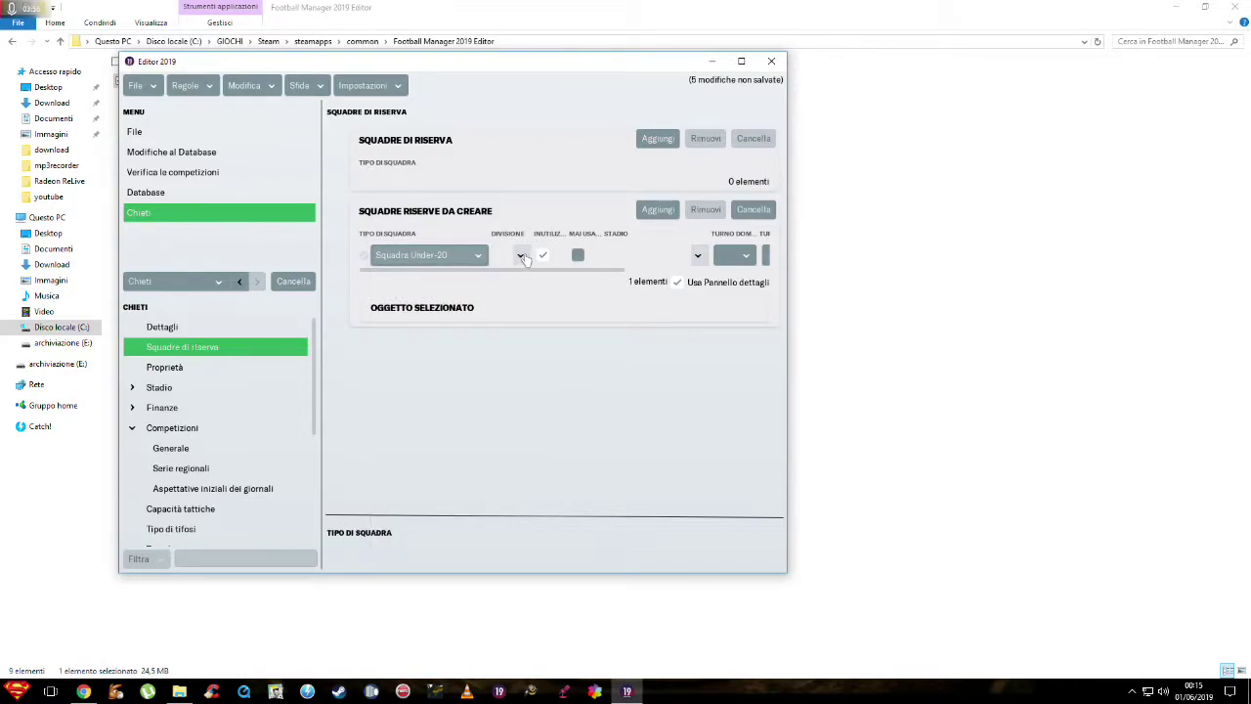
- Set the division of Chieti's Under-20 team to Campionato Berretti - girone D by searching competitions by name for "berretti girone d"
{"action": "left_click", "coordinate": [523, 257]}
{"action": "left_click", "coordinate": [532, 275]}
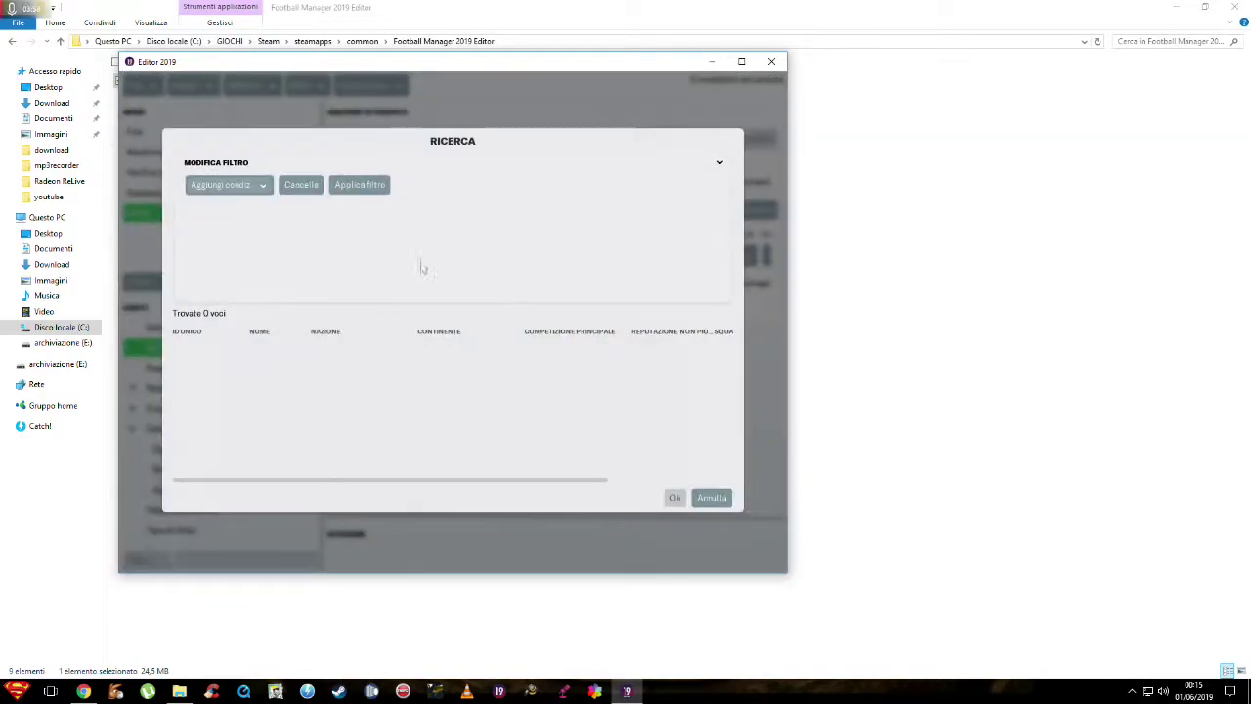
{"action": "left_click", "coordinate": [211, 187]}
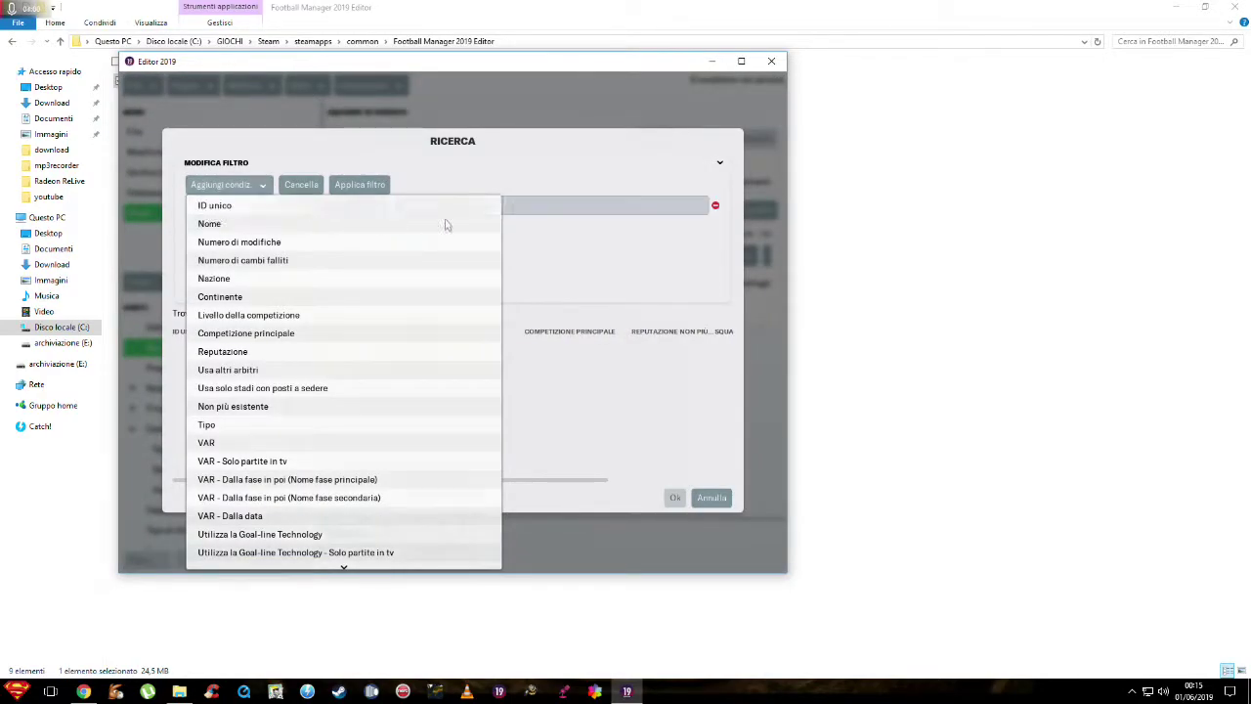
{"action": "left_click", "coordinate": [425, 225]}
{"action": "left_click", "coordinate": [522, 205]}
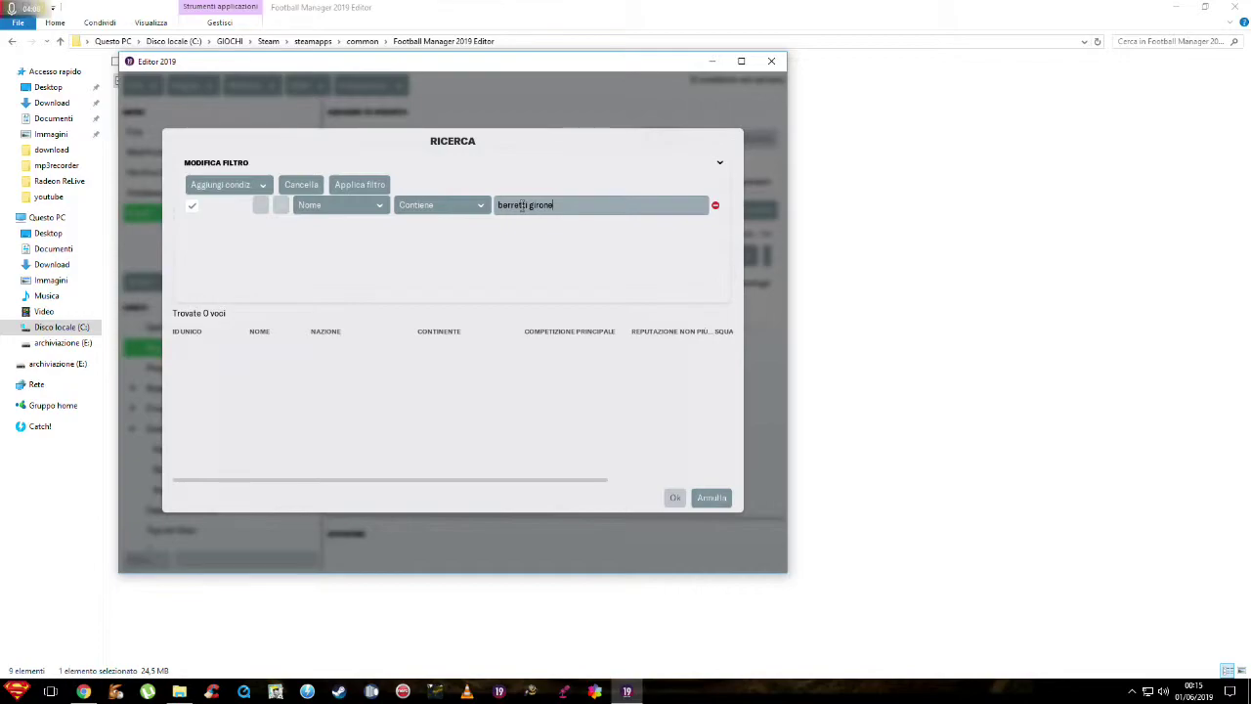
{"action": "key", "text": "Return"}
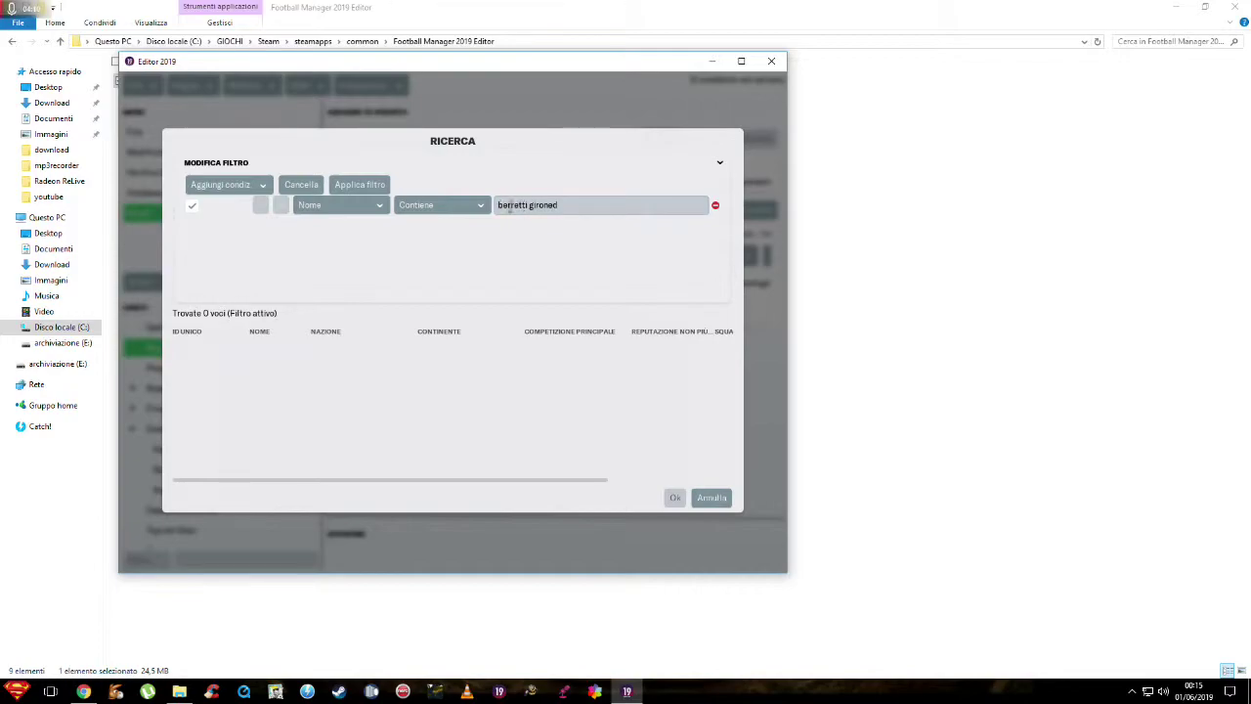
{"action": "left_click", "coordinate": [551, 203]}
{"action": "key", "text": "BackSpace"}
{"action": "type", "text": "d"}
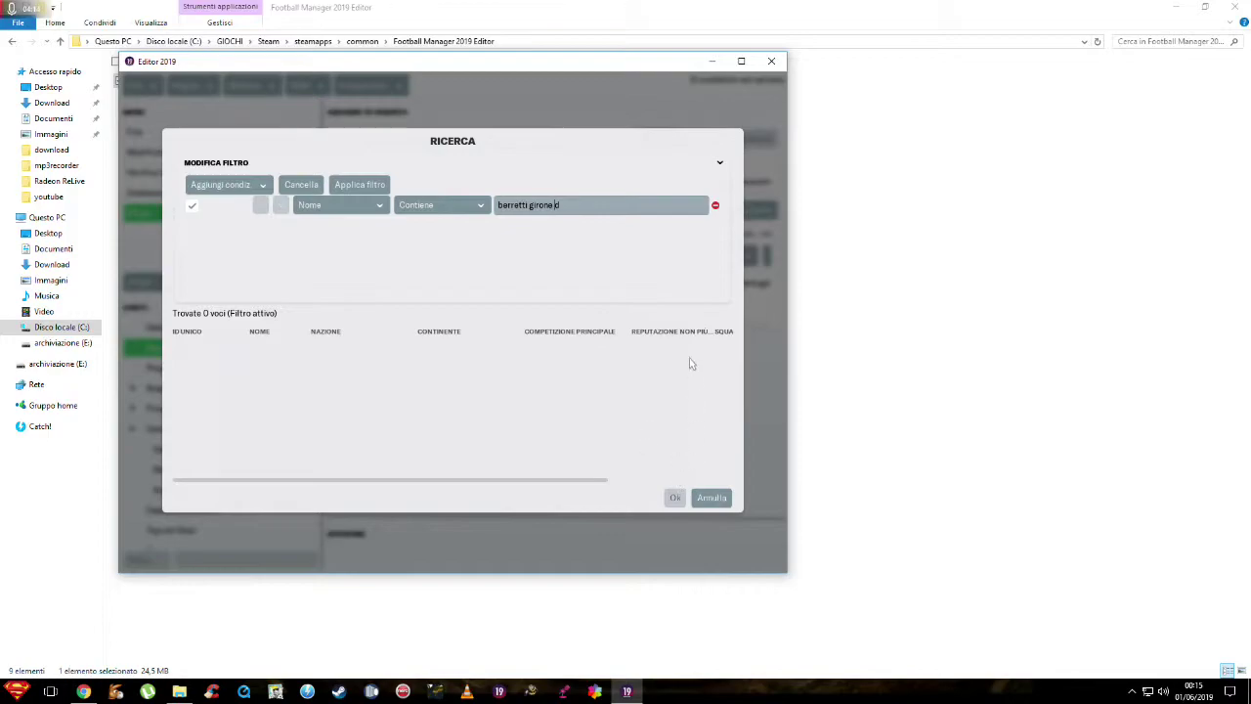
{"action": "key", "text": "Return"}
{"action": "double_click", "coordinate": [290, 347]}
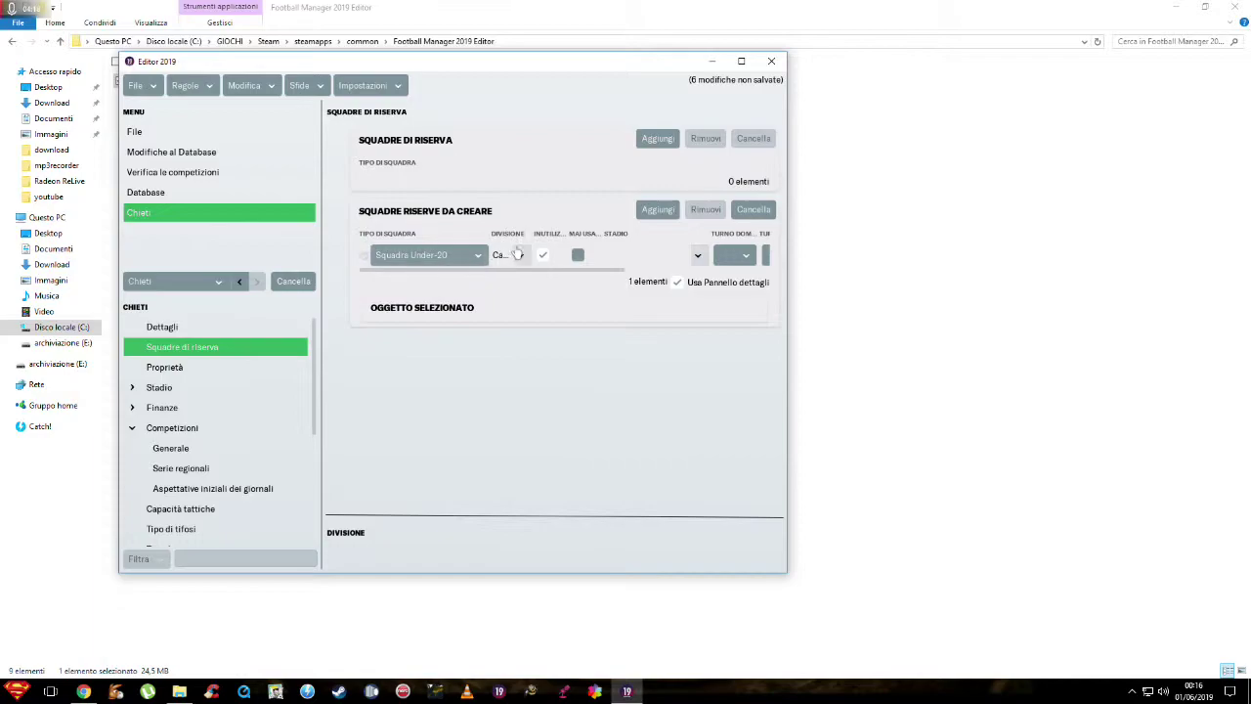
- Enlarge the editor window and widen the division column of Chieti's reserve teams table to fit the full division name
{"action": "left_click_drag", "start_coordinate": [491, 231], "coordinate": [568, 230]}
{"action": "left_click_drag", "start_coordinate": [787, 232], "coordinate": [1025, 231]}
{"action": "left_click_drag", "start_coordinate": [601, 231], "coordinate": [626, 230]}
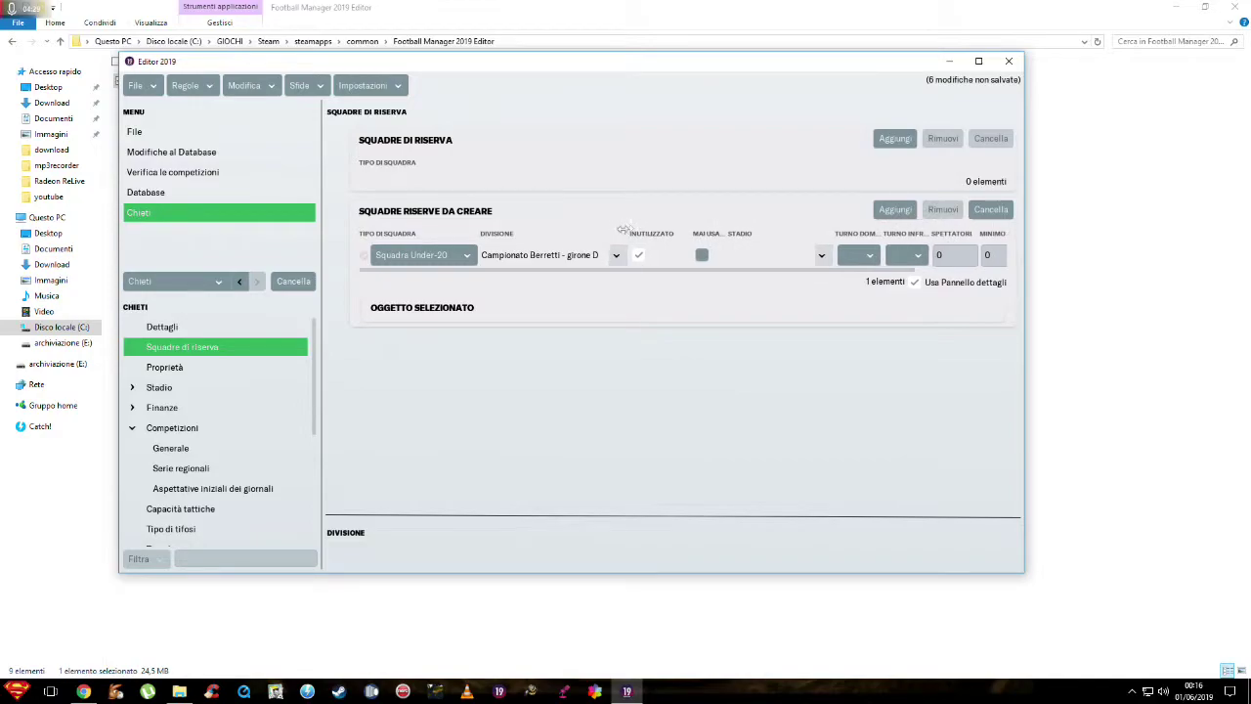
- Remove the Squadra Under-20 entry from Teramo's reserve teams to create
{"action": "left_click", "coordinate": [240, 282]}
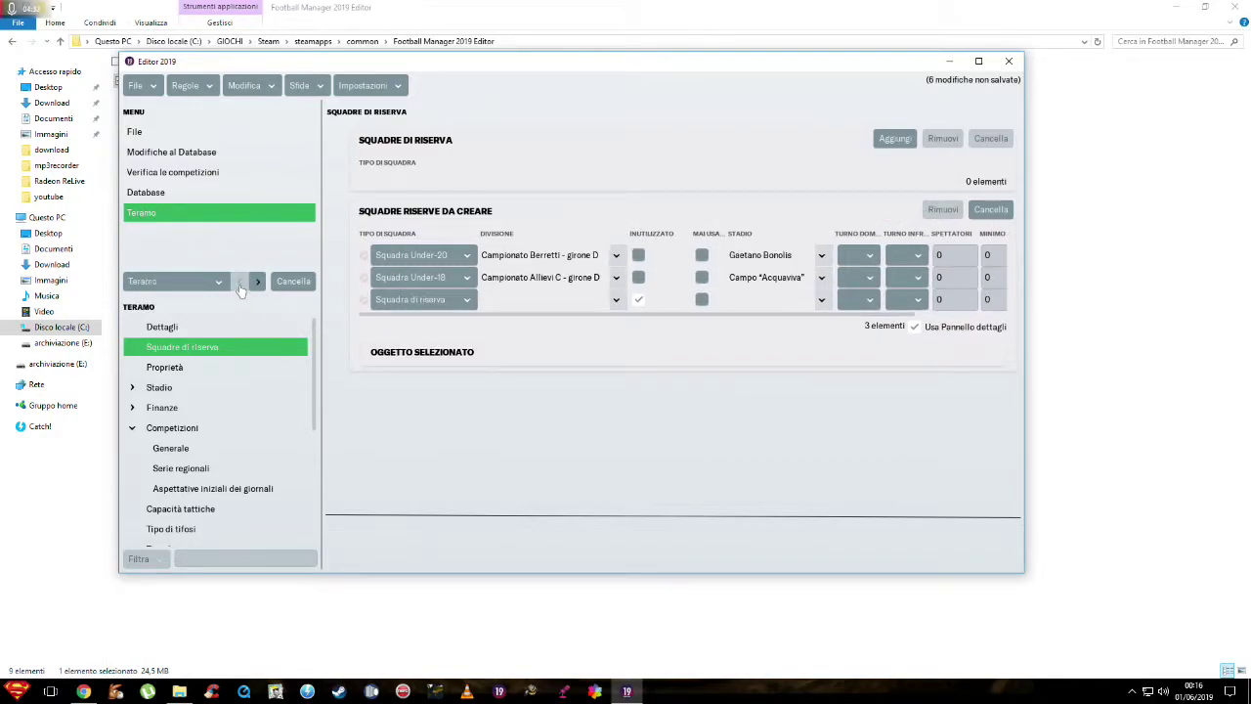
{"action": "left_click", "coordinate": [364, 256]}
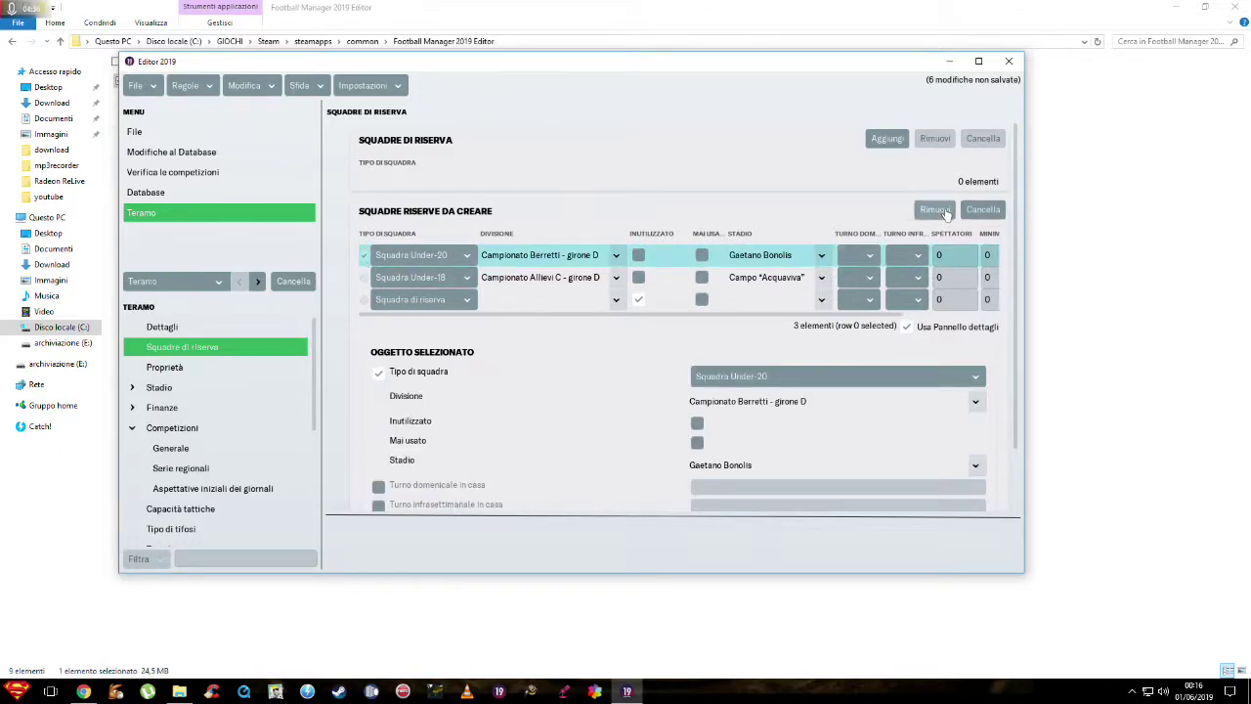
{"action": "left_click", "coordinate": [935, 210]}
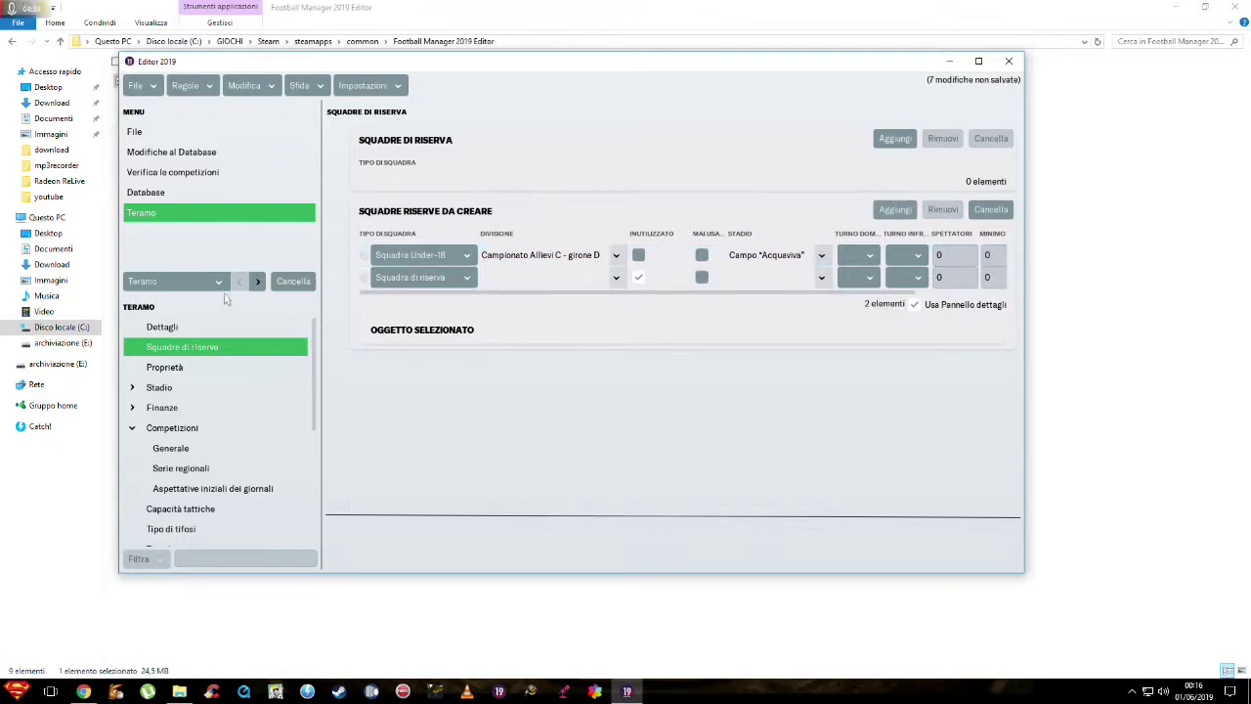
- Add a second entry to Chieti's reserve teams to create and set its team type to Squadra Under-18
{"action": "left_click", "coordinate": [255, 283]}
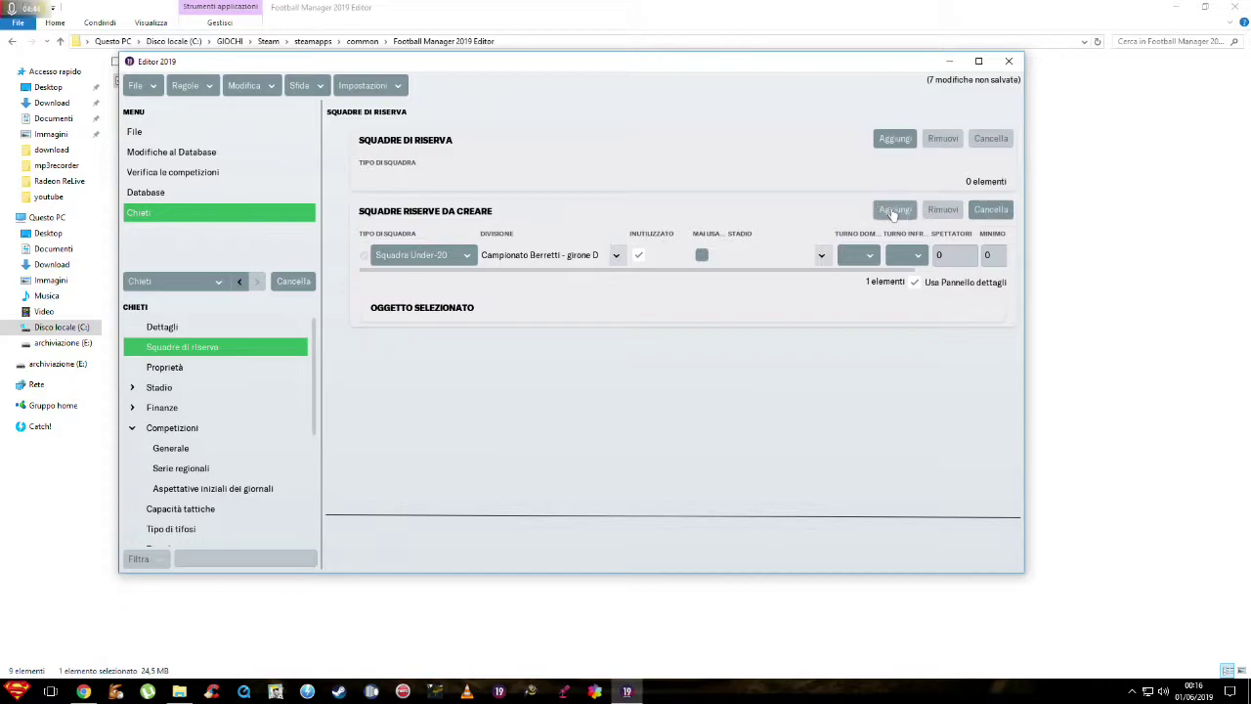
{"action": "left_click", "coordinate": [894, 211]}
{"action": "left_click", "coordinate": [430, 278]}
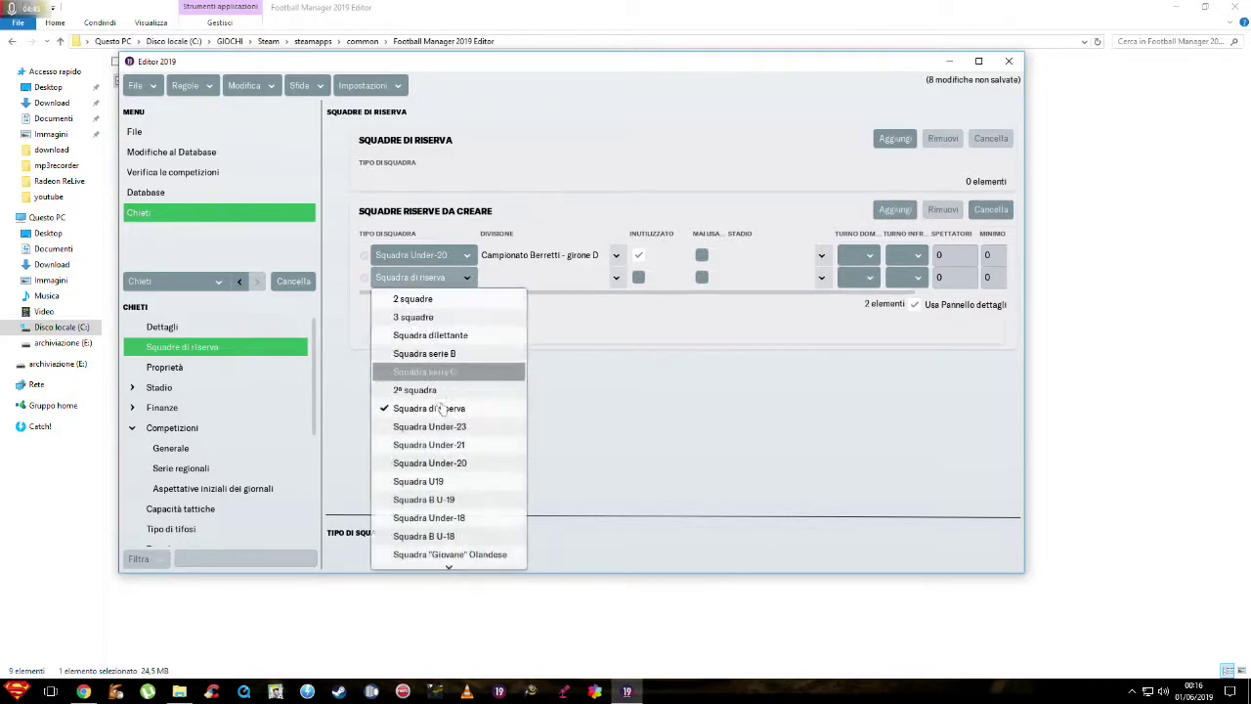
{"action": "left_click", "coordinate": [459, 518]}
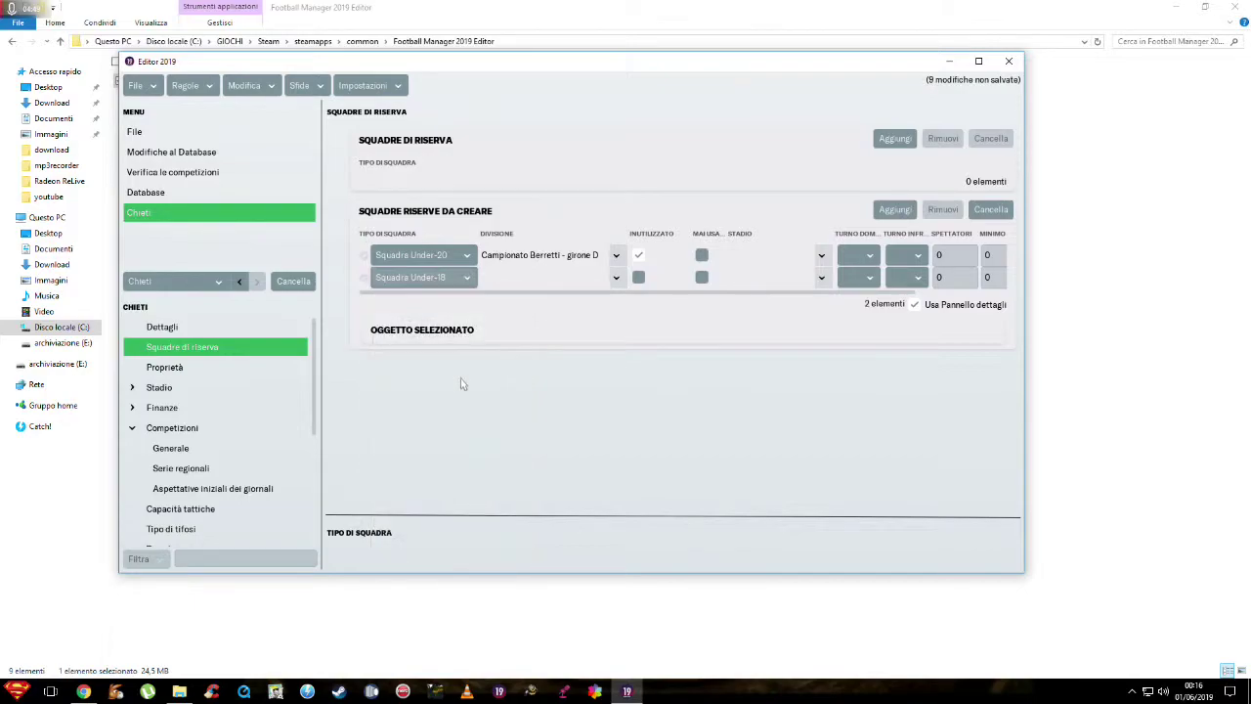
- Set the division of Chieti's Under-18 team to Campionato Allievi C - girone D by searching competitions by name for "allievi c girone d"
{"action": "left_click", "coordinate": [240, 282]}
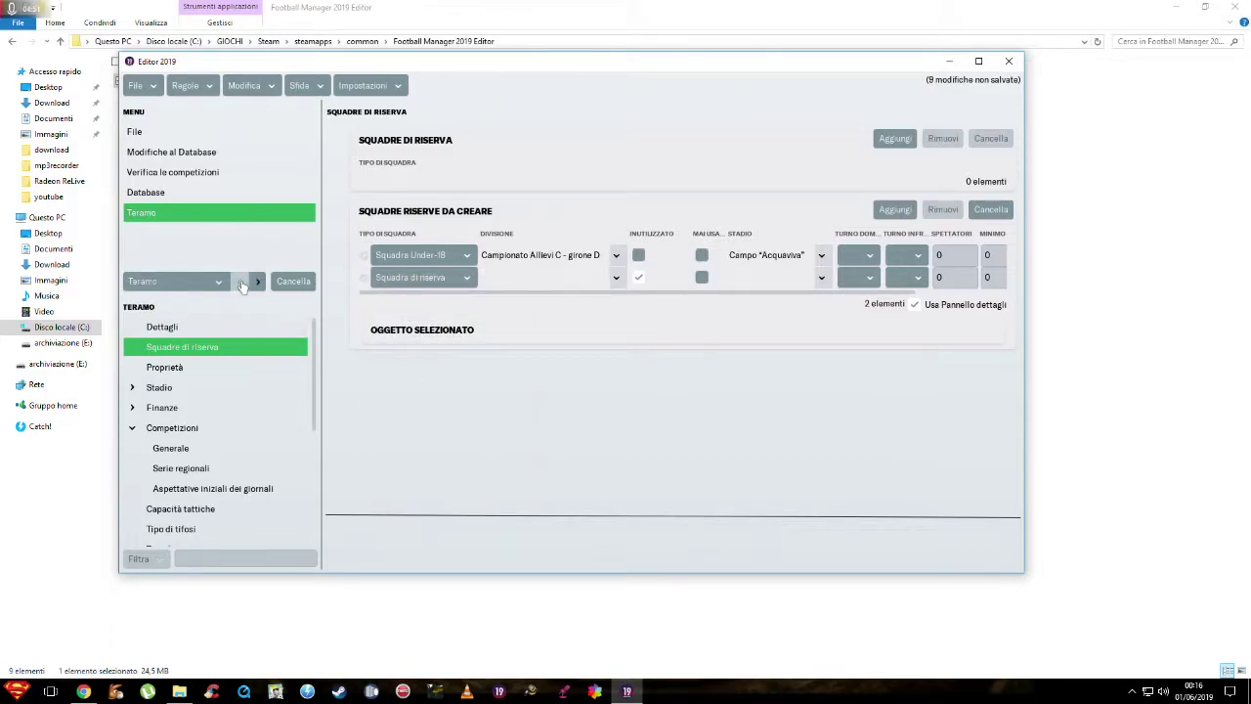
{"action": "left_click", "coordinate": [257, 281]}
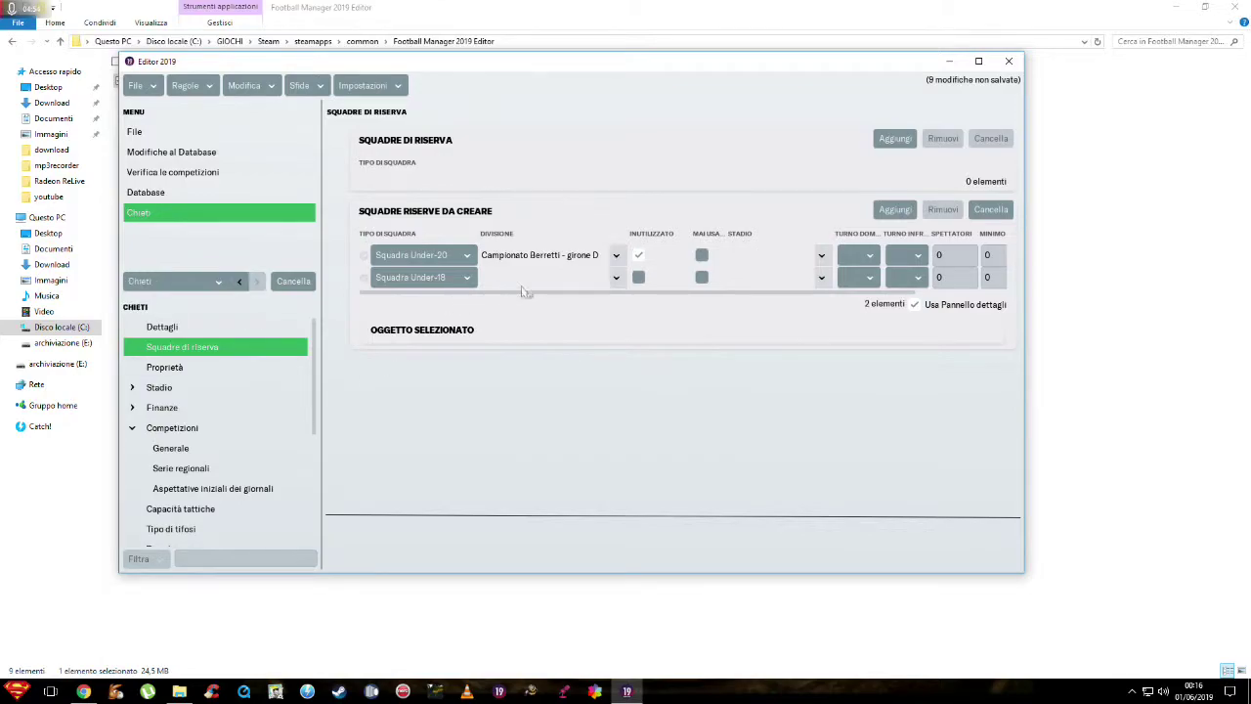
{"action": "left_click", "coordinate": [616, 278]}
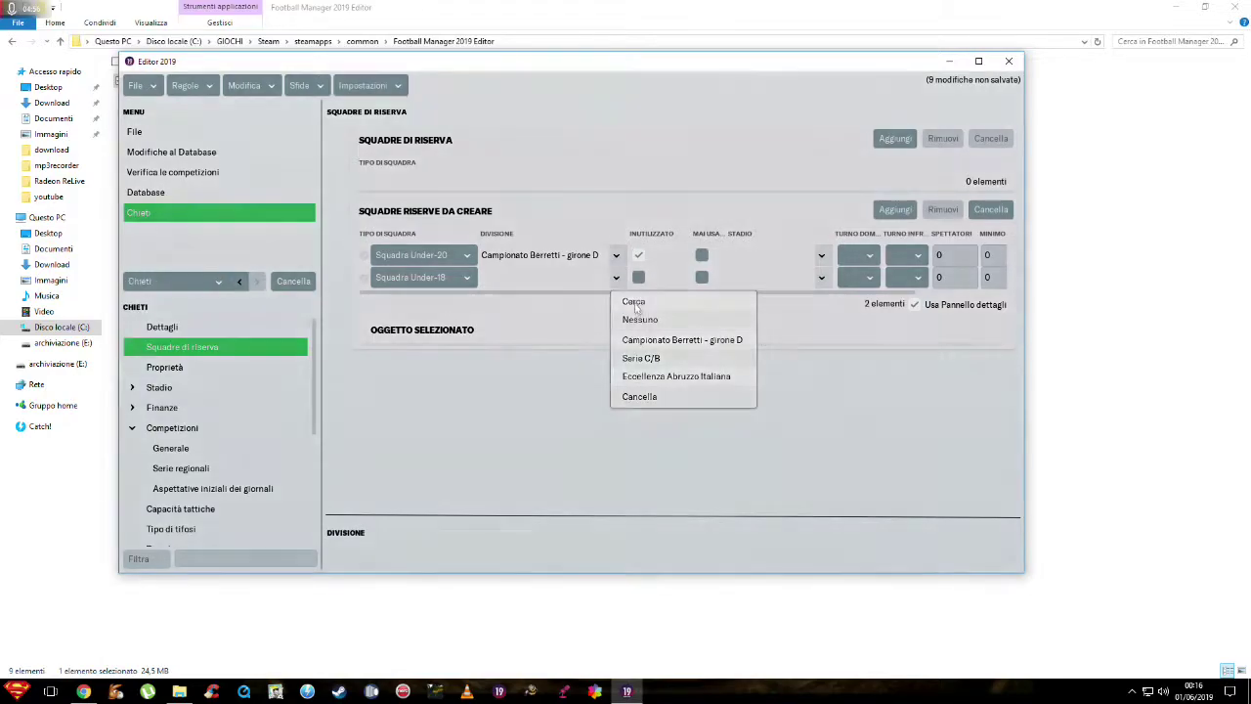
{"action": "left_click", "coordinate": [635, 303]}
{"action": "left_click_drag", "start_coordinate": [684, 205], "coordinate": [612, 211]}
{"action": "type", "text": "allievi c girone d"}
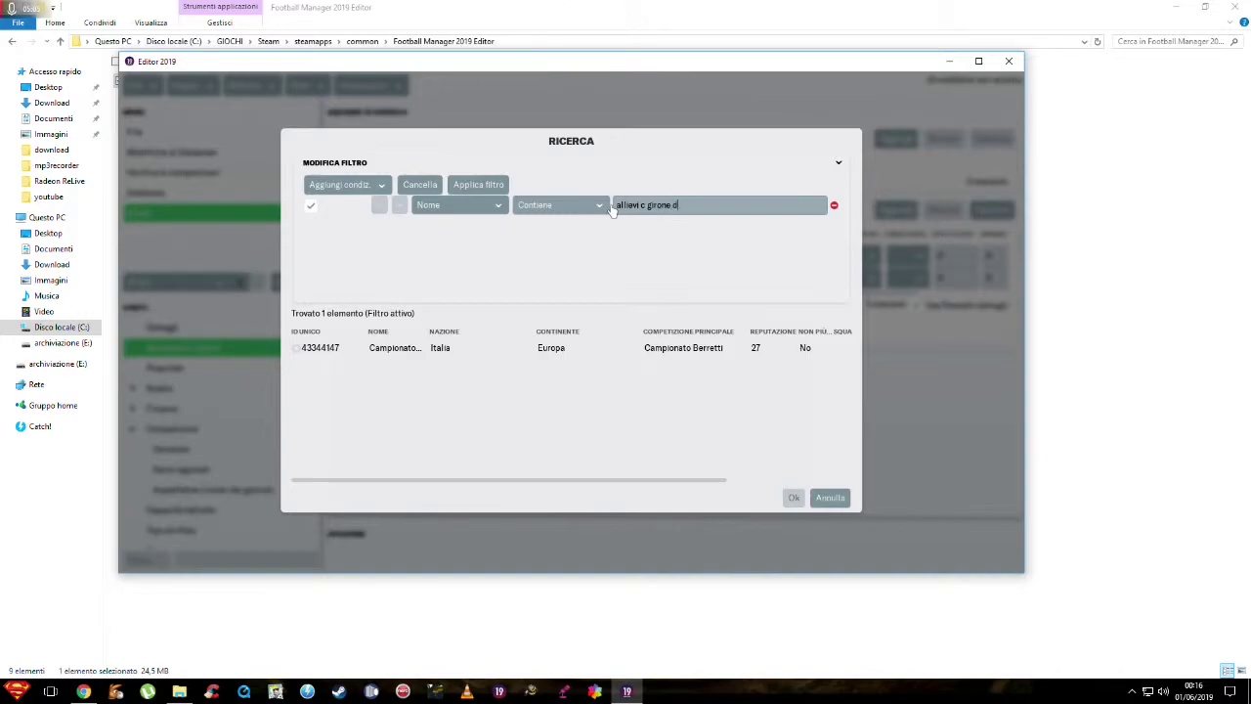
{"action": "key", "text": "Return"}
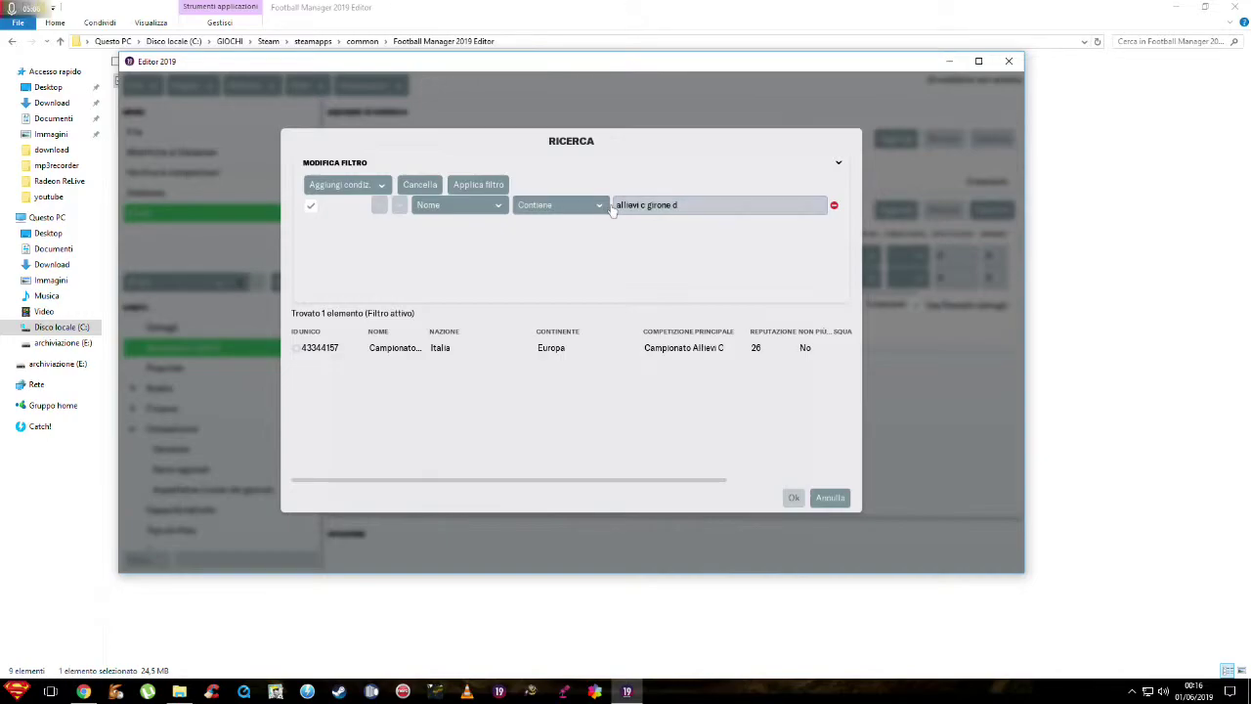
{"action": "double_click", "coordinate": [687, 354]}
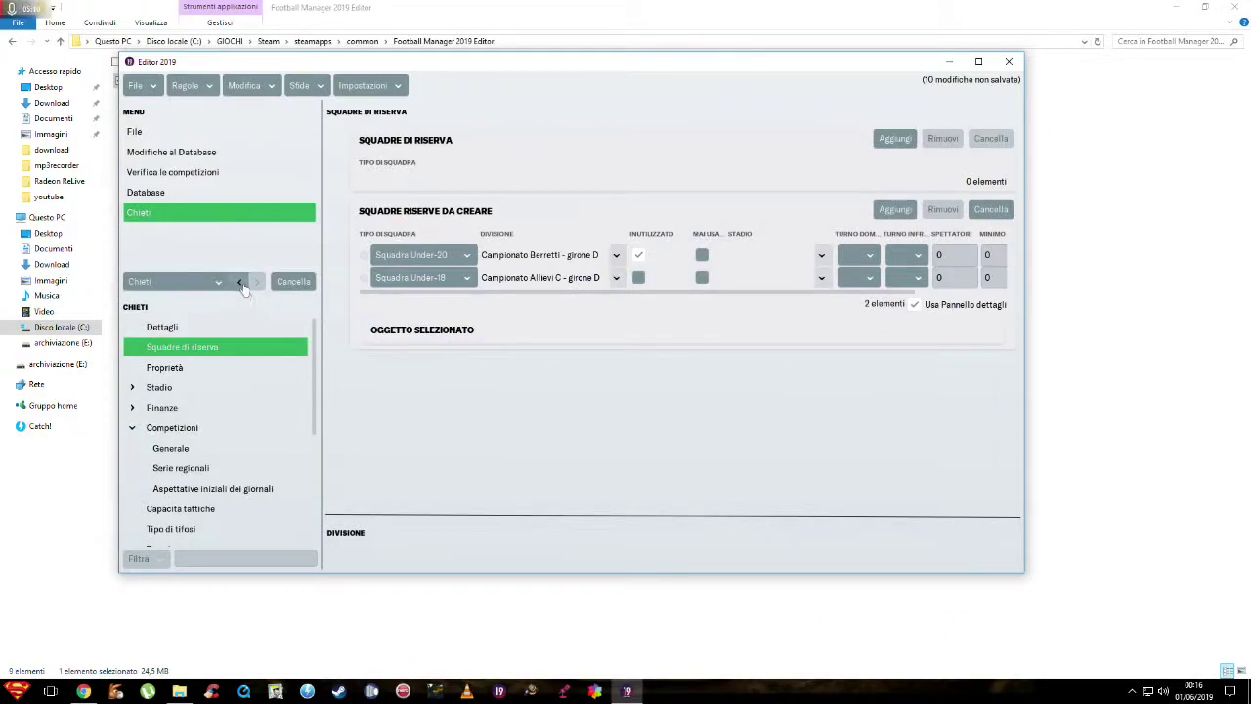
- Remove the Squadra Under-18 entry from Teramo's reserve teams to create
{"action": "left_click", "coordinate": [239, 281]}
{"action": "left_click", "coordinate": [255, 281]}
{"action": "left_click", "coordinate": [240, 281]}
{"action": "left_click", "coordinate": [363, 256]}
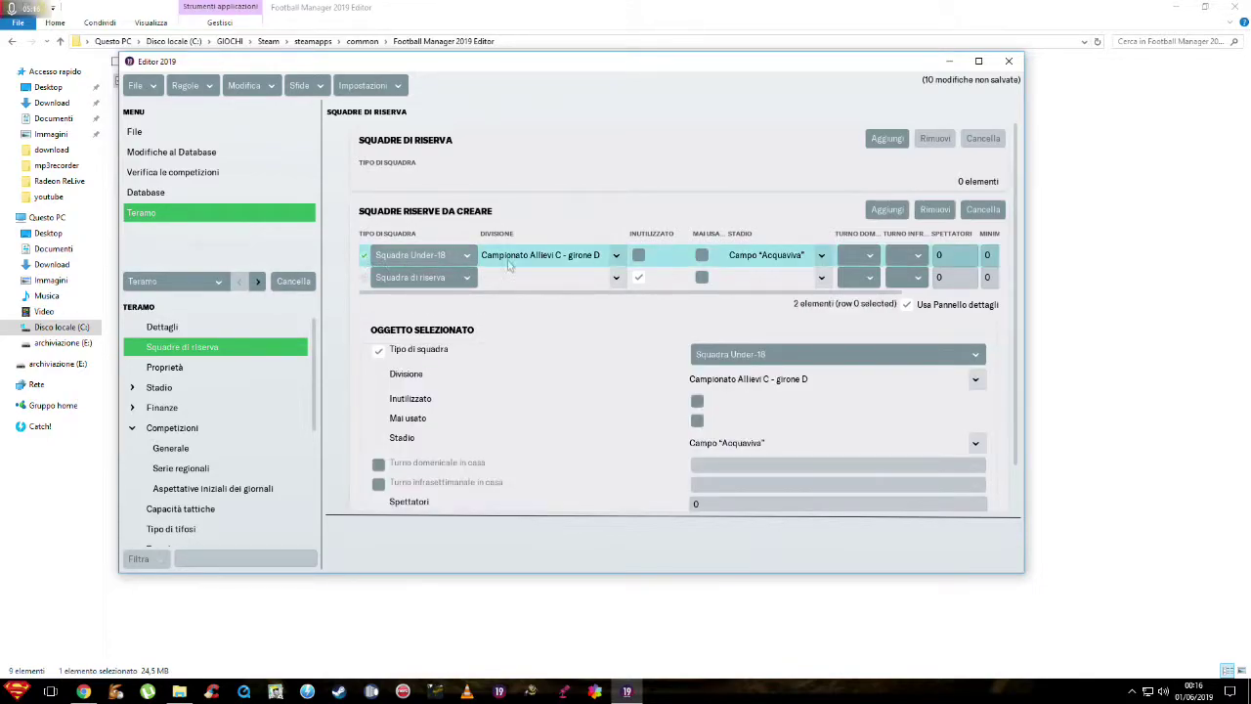
{"action": "left_click", "coordinate": [936, 211]}
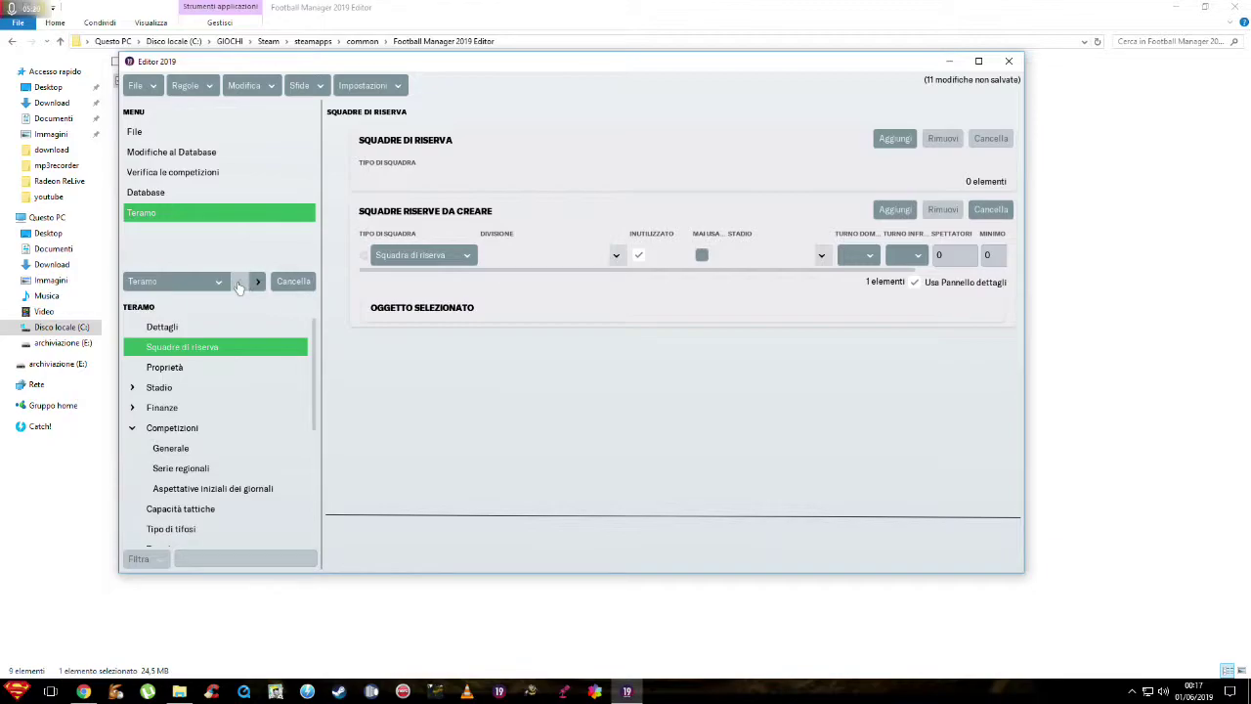
- Return to Chieti's record and review its ownership details and general stadium settings
{"action": "left_click", "coordinate": [257, 282]}
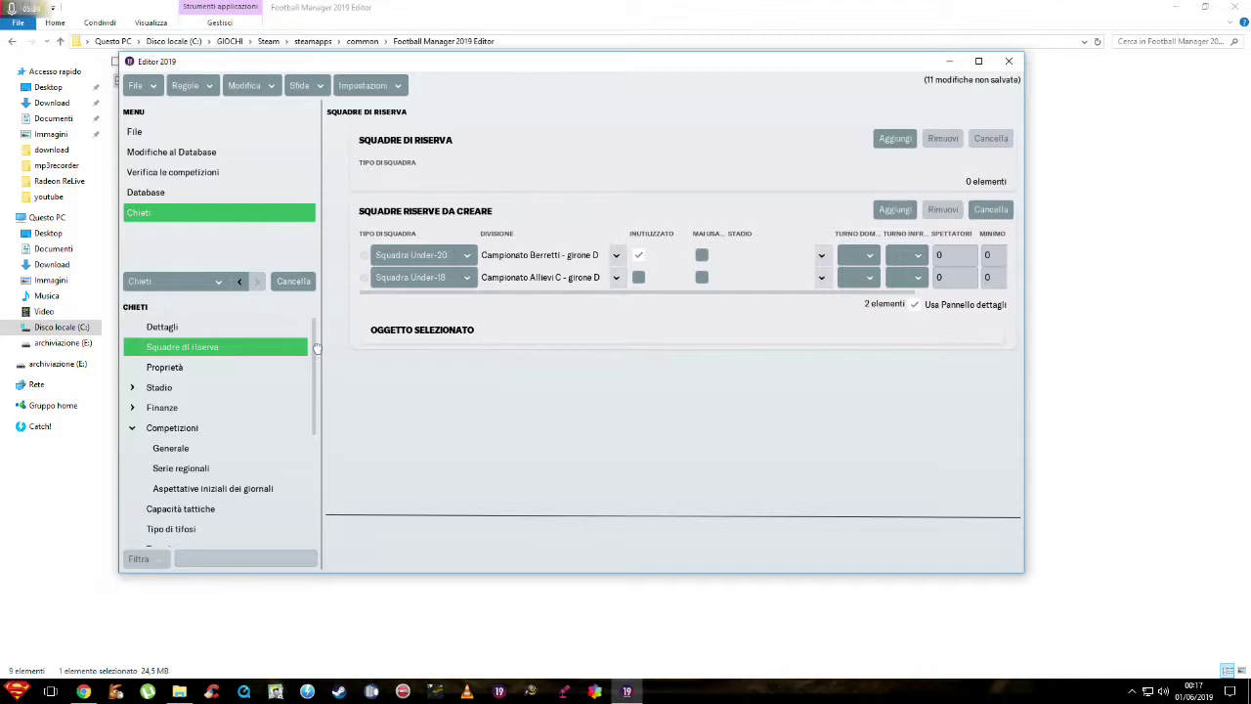
{"action": "scroll", "coordinate": [316, 347], "scroll_direction": "down", "scroll_amount": 1}
{"action": "scroll", "coordinate": [316, 342], "scroll_direction": "up", "scroll_amount": 1}
{"action": "left_click", "coordinate": [252, 368]}
{"action": "left_click", "coordinate": [244, 388]}
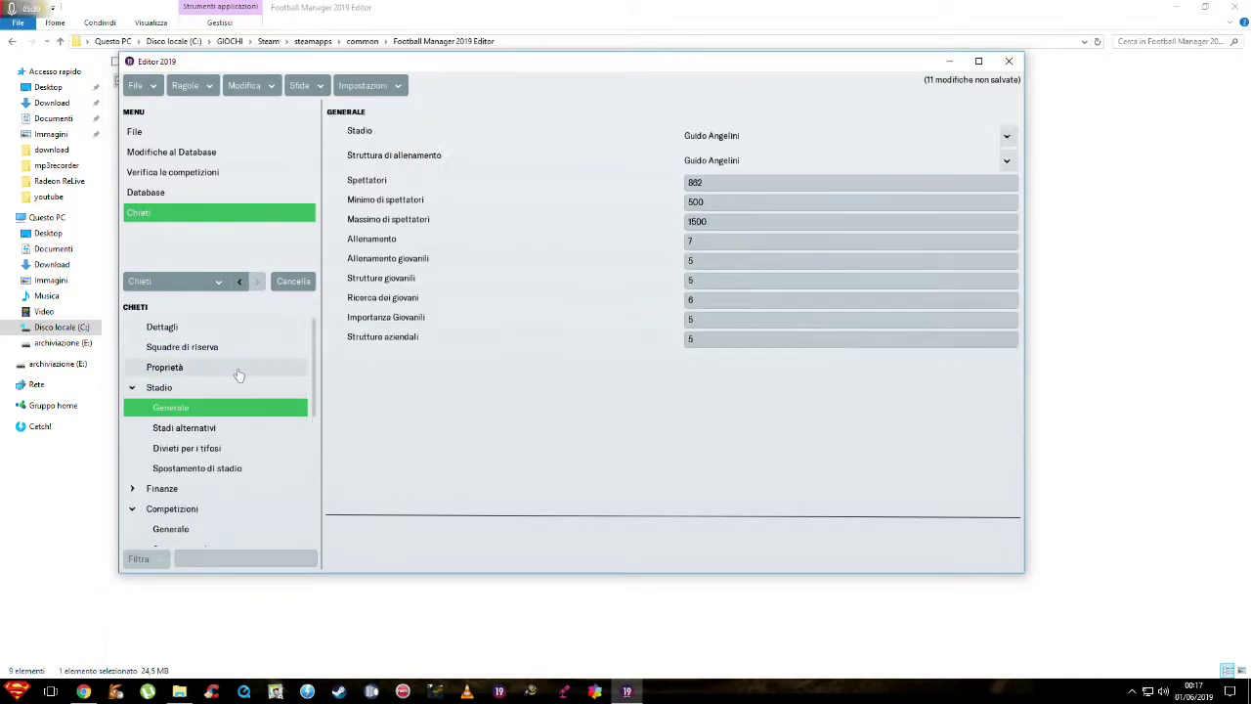